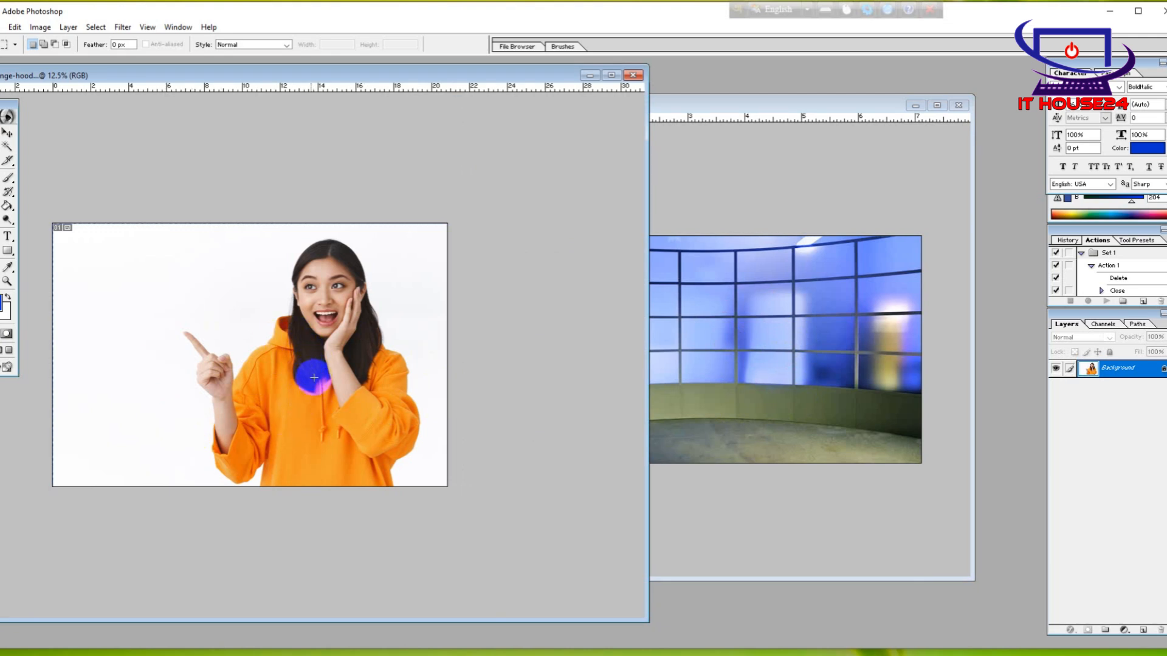
Maximize the photo of the woman in the orange hoodie and convert its locked Background into a regular layer
{"action": "left_click", "coordinate": [611, 75]}
{"action": "key", "text": "ctrl+plus"}
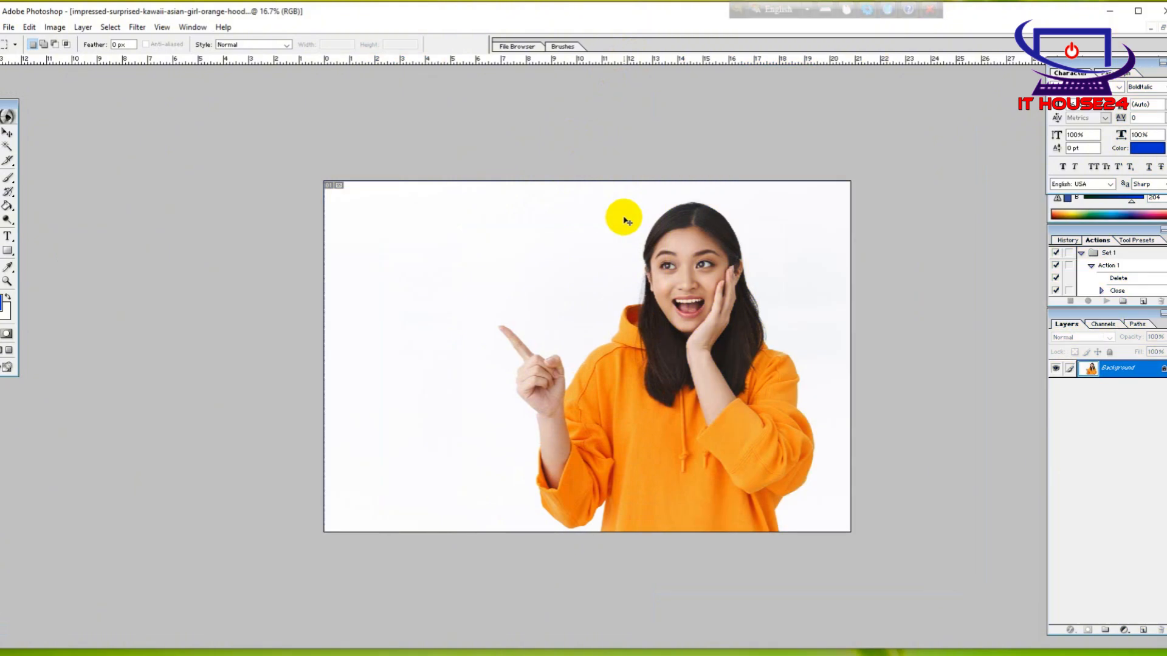
{"action": "key", "text": "ctrl+plus"}
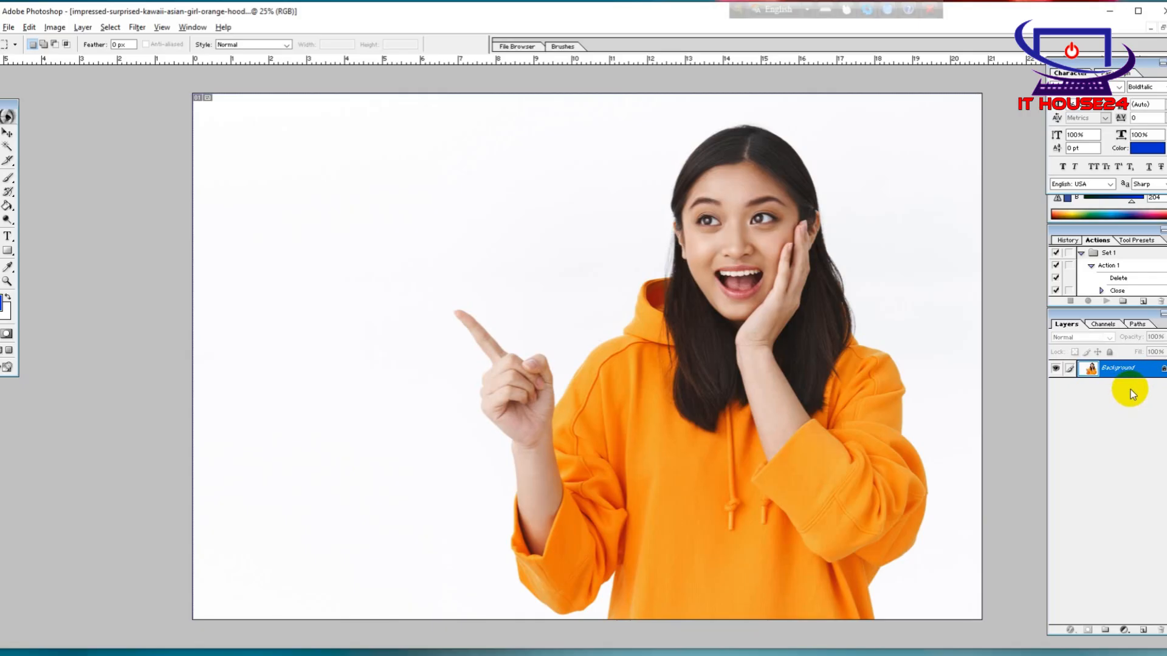
{"action": "double_click", "coordinate": [1129, 369]}
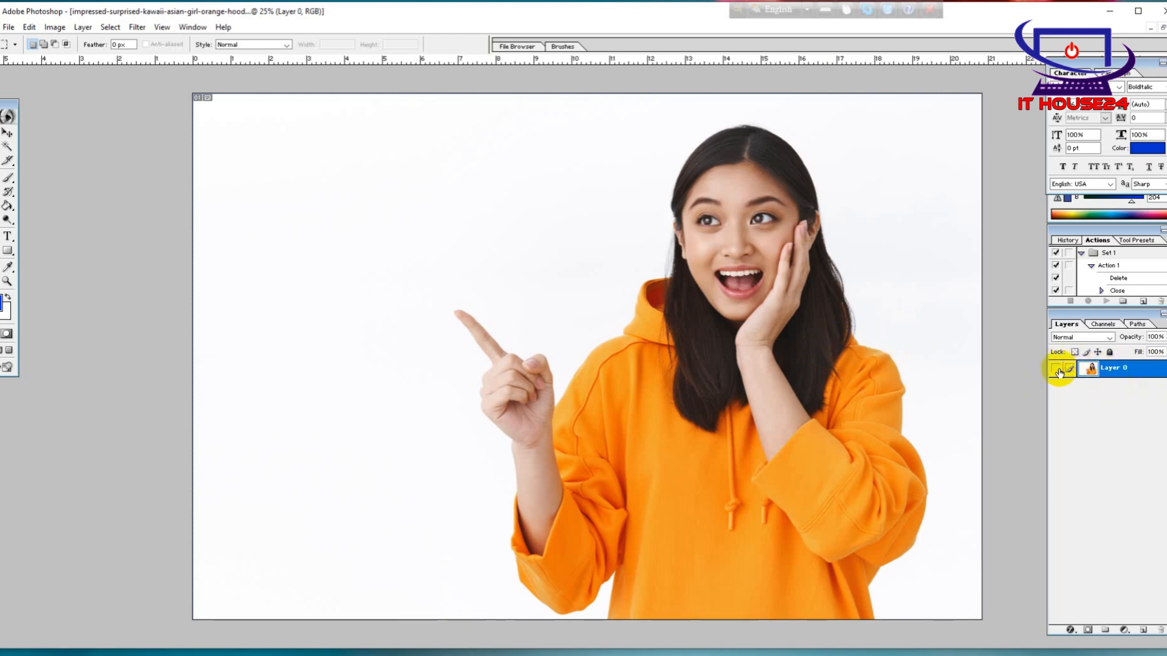
{"action": "left_click", "coordinate": [1058, 370]}
{"action": "left_click", "coordinate": [1058, 371]}
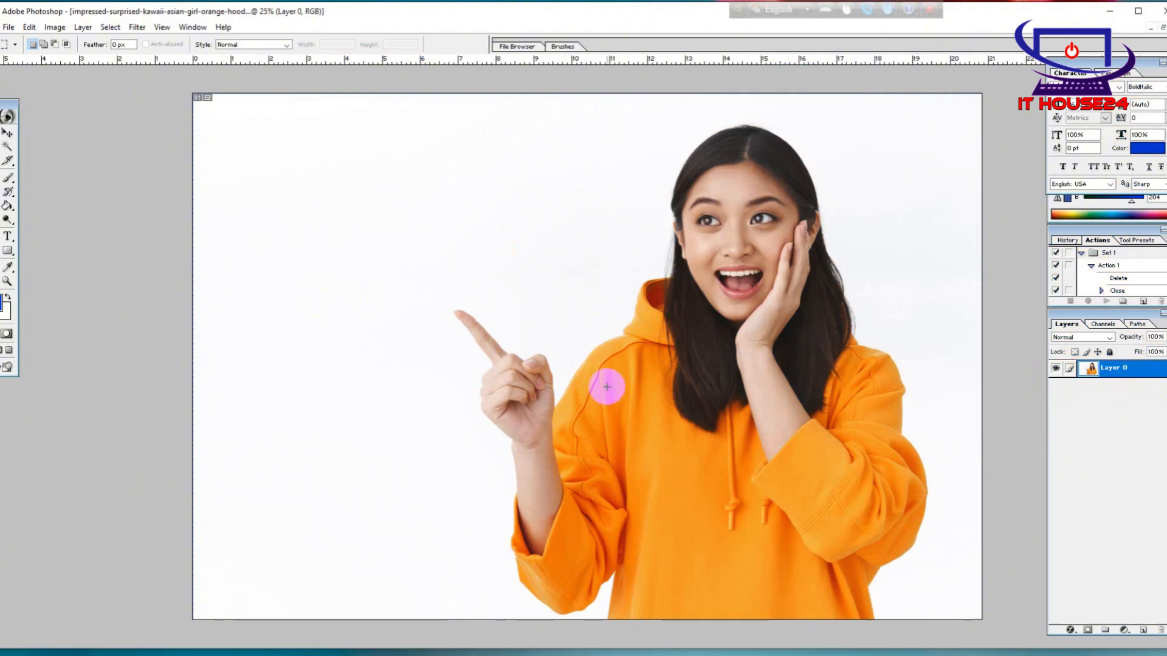
Try to remove the white background with a Magic Wand selection at tolerance 32, and clear the selection after undoing
{"action": "left_click", "coordinate": [9, 145]}
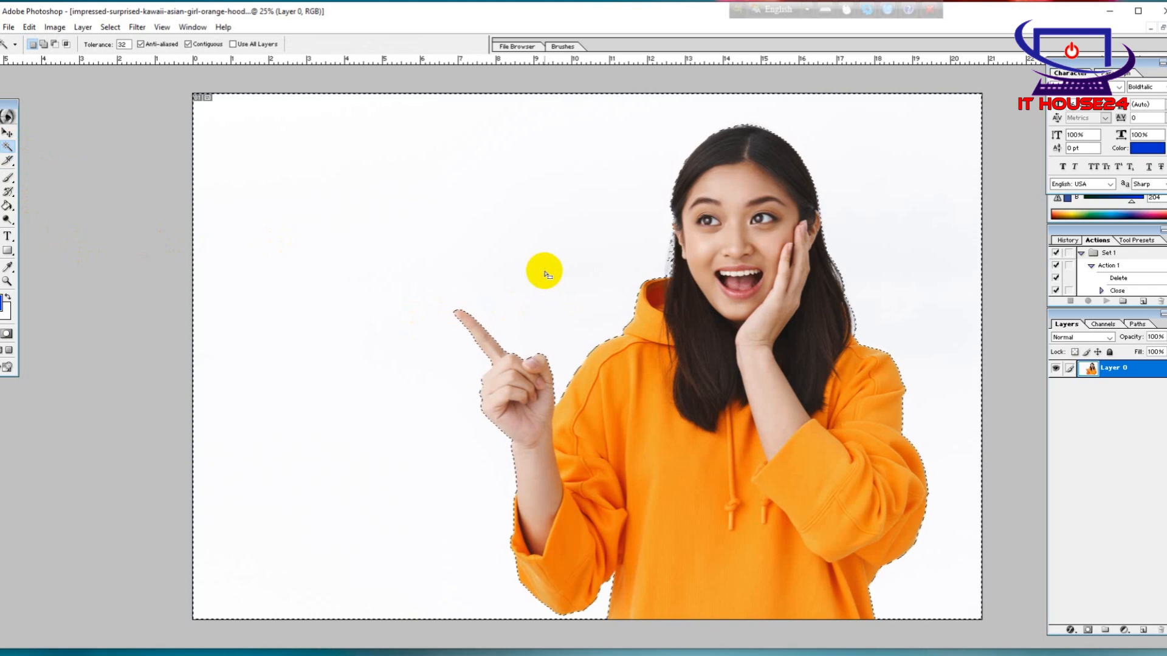
{"action": "key", "text": "Delete"}
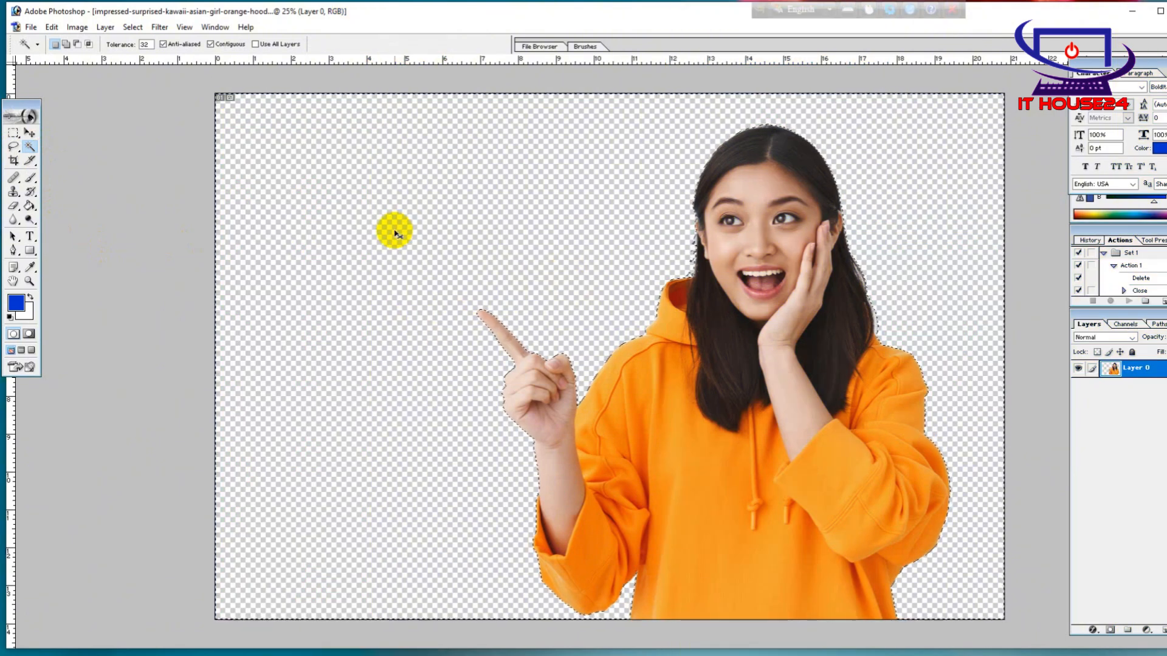
{"action": "key", "text": "ctrl+d"}
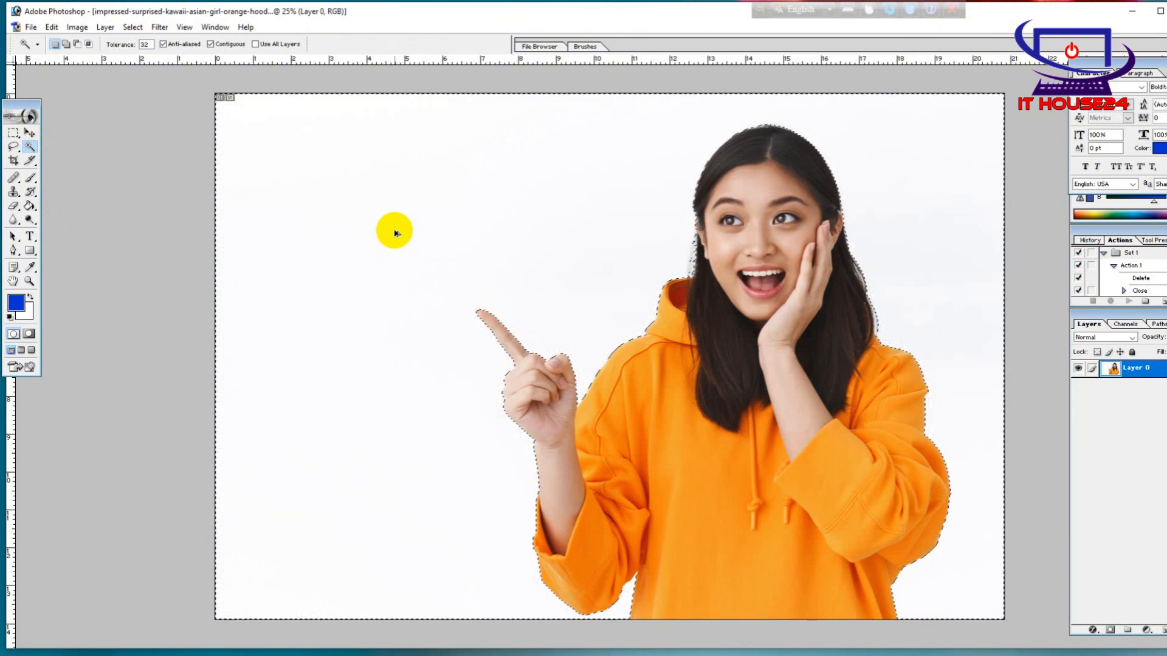
{"action": "left_click", "coordinate": [13, 132]}
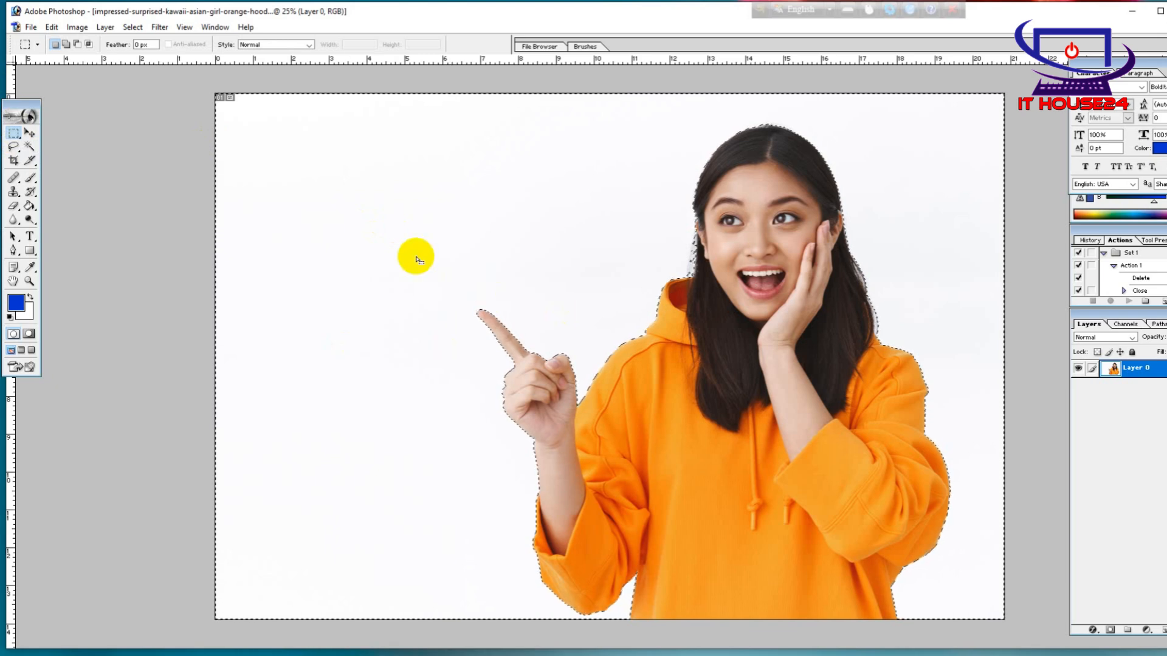
{"action": "key", "text": "ctrl+d"}
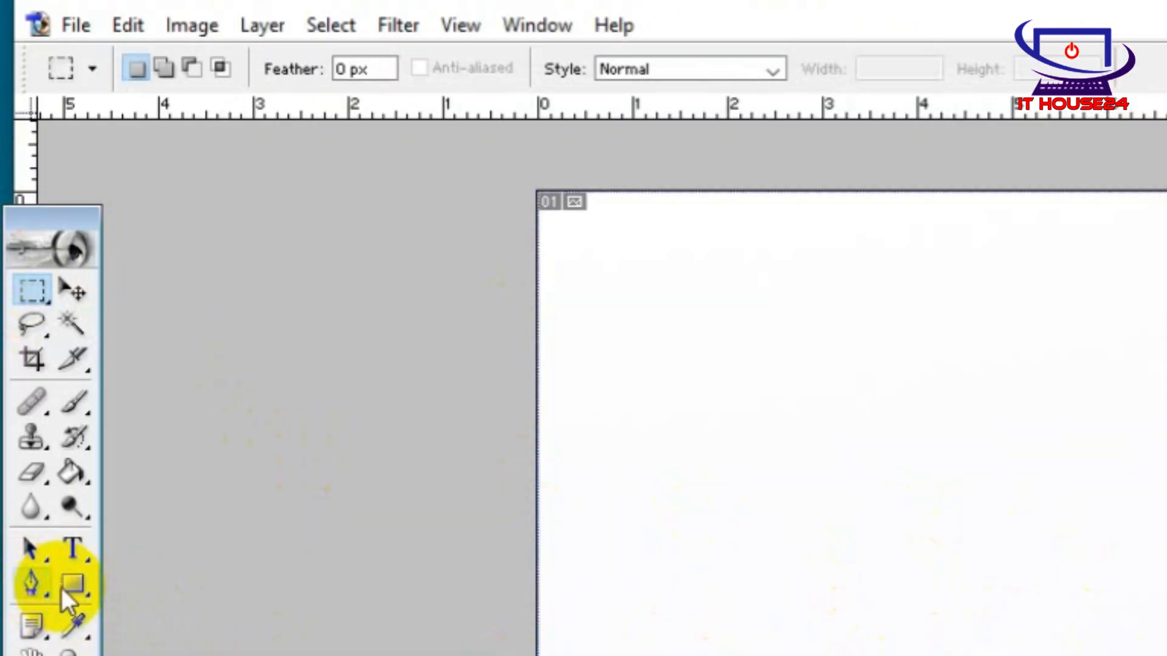
Set the Pen tool to Paths mode and start a path along the hoodie shoulder beside the pointing hand
{"action": "left_click", "coordinate": [31, 588]}
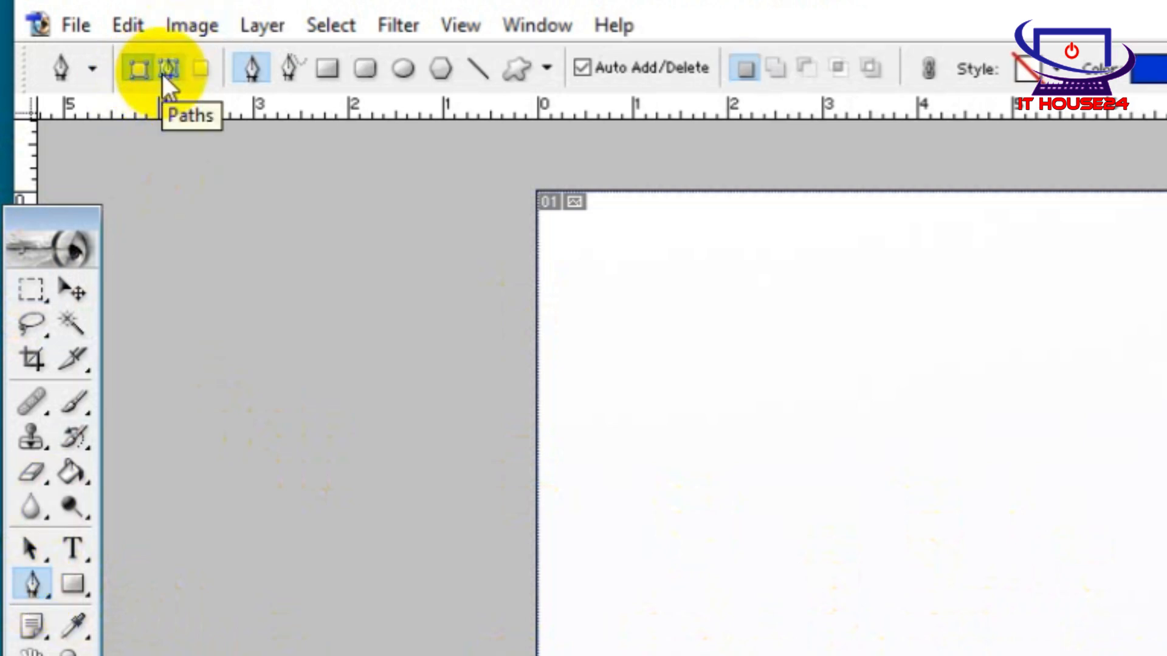
{"action": "left_click", "coordinate": [162, 74]}
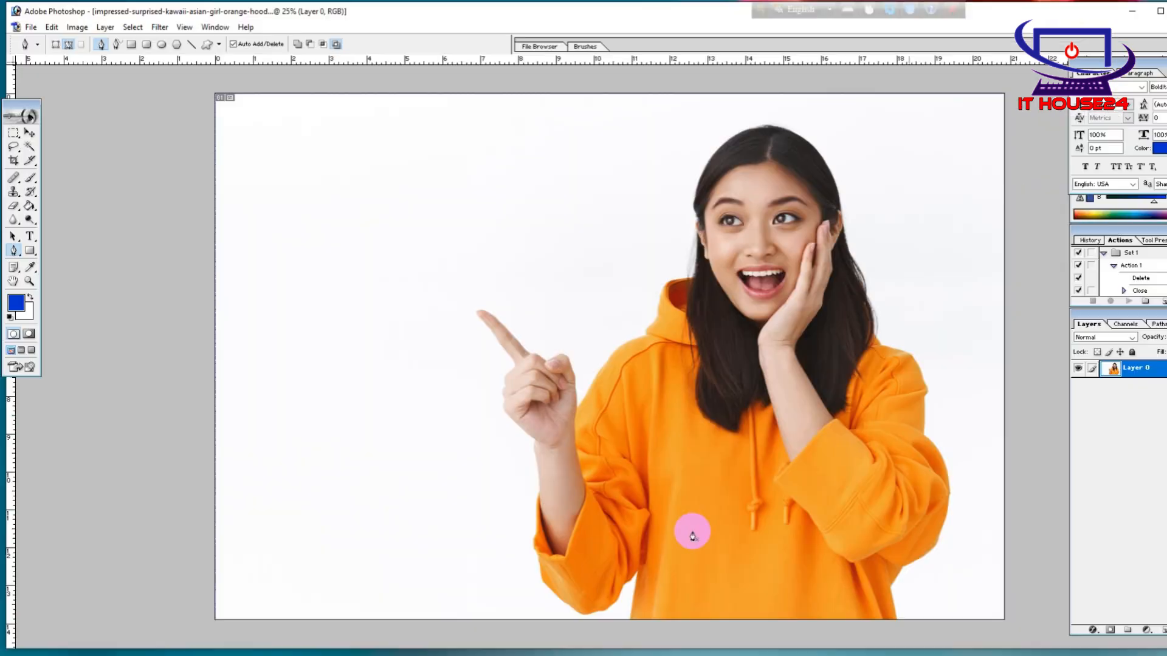
{"action": "left_click", "coordinate": [582, 407]}
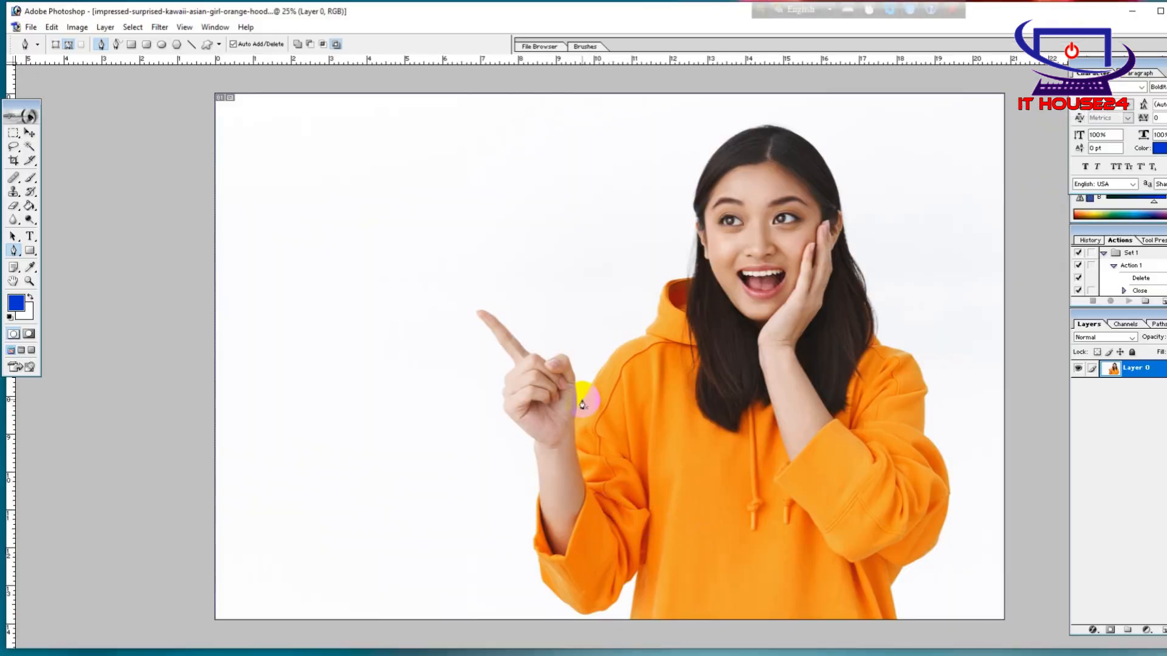
{"action": "left_click", "coordinate": [614, 354]}
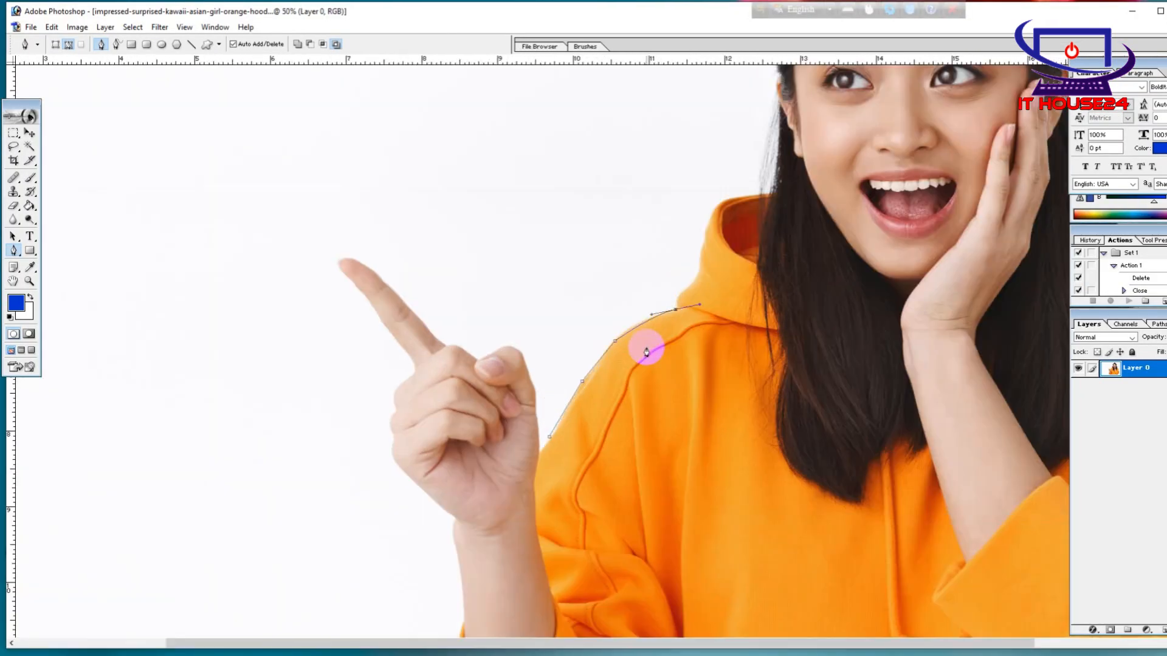
{"action": "left_click_drag", "start_coordinate": [736, 370], "coordinate": [537, 432]}
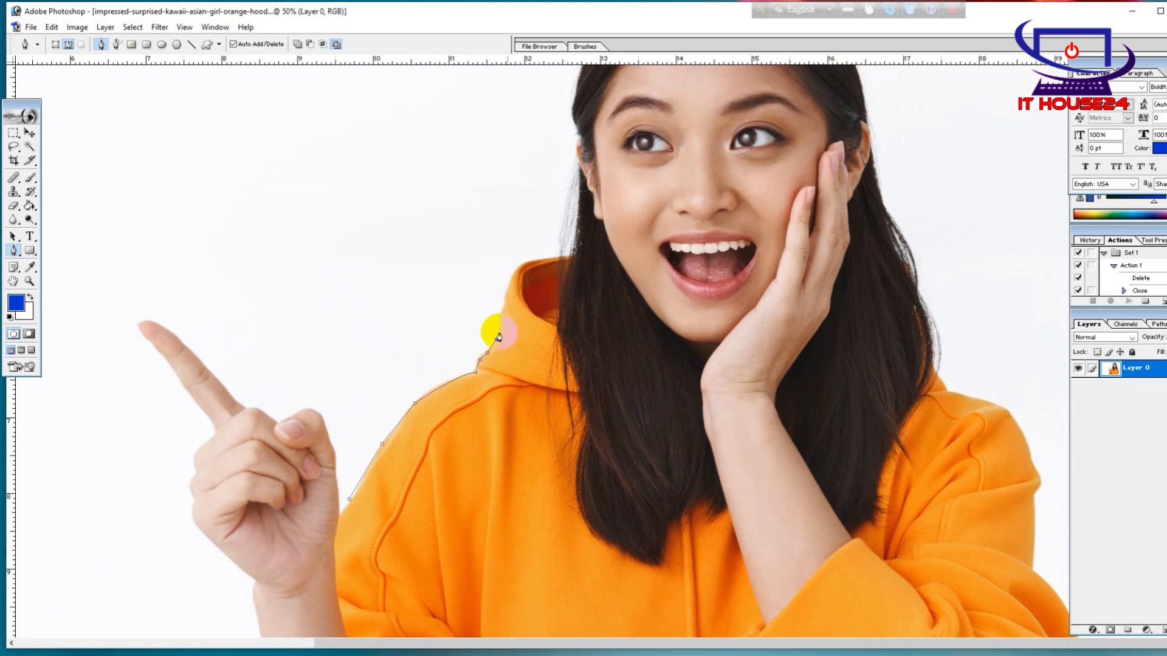
Continue the path around the hood and up the edge of the hair to the uncovered ear
{"action": "left_click", "coordinate": [508, 286]}
{"action": "left_click", "coordinate": [518, 266]}
{"action": "left_click", "coordinate": [563, 254]}
{"action": "left_click", "coordinate": [579, 226]}
{"action": "left_click", "coordinate": [578, 167]}
Trace the path over the top of the head with curved segments that follow the hair
{"action": "scroll", "coordinate": [578, 155], "scroll_direction": "up", "scroll_amount": 3}
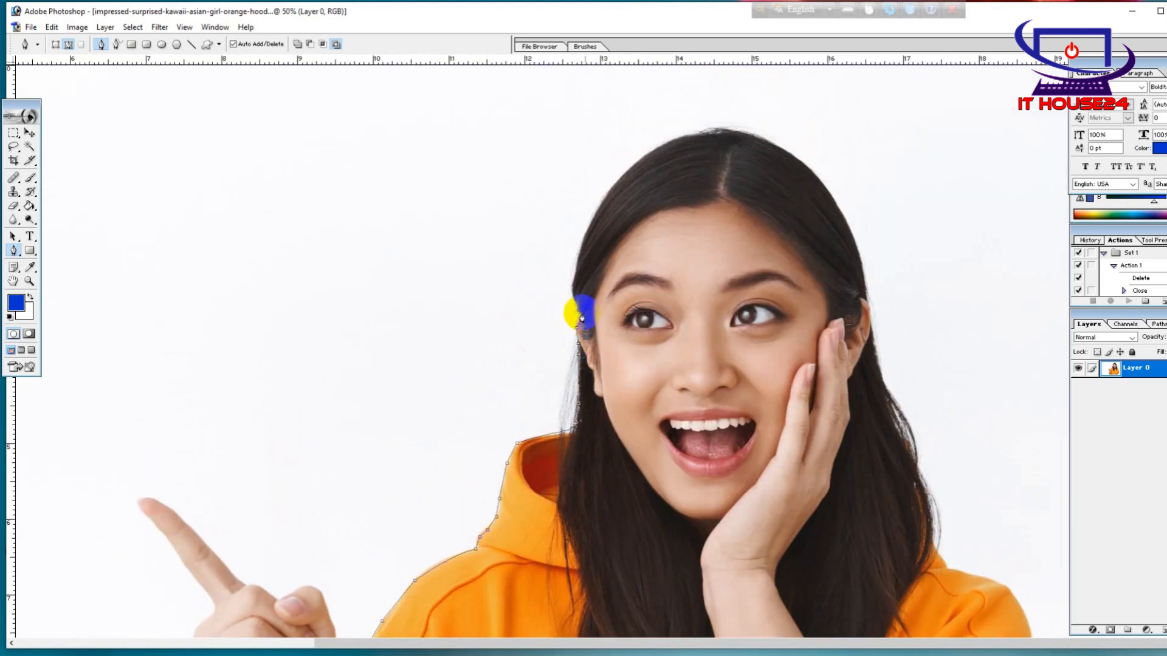
{"action": "left_click", "coordinate": [572, 287]}
{"action": "left_click", "coordinate": [589, 229]}
{"action": "left_click", "coordinate": [599, 212]}
{"action": "left_click_drag", "start_coordinate": [678, 138], "coordinate": [742, 116]}
{"action": "left_click", "coordinate": [679, 138], "text": "alt"}
{"action": "left_click_drag", "start_coordinate": [815, 174], "coordinate": [885, 238]}
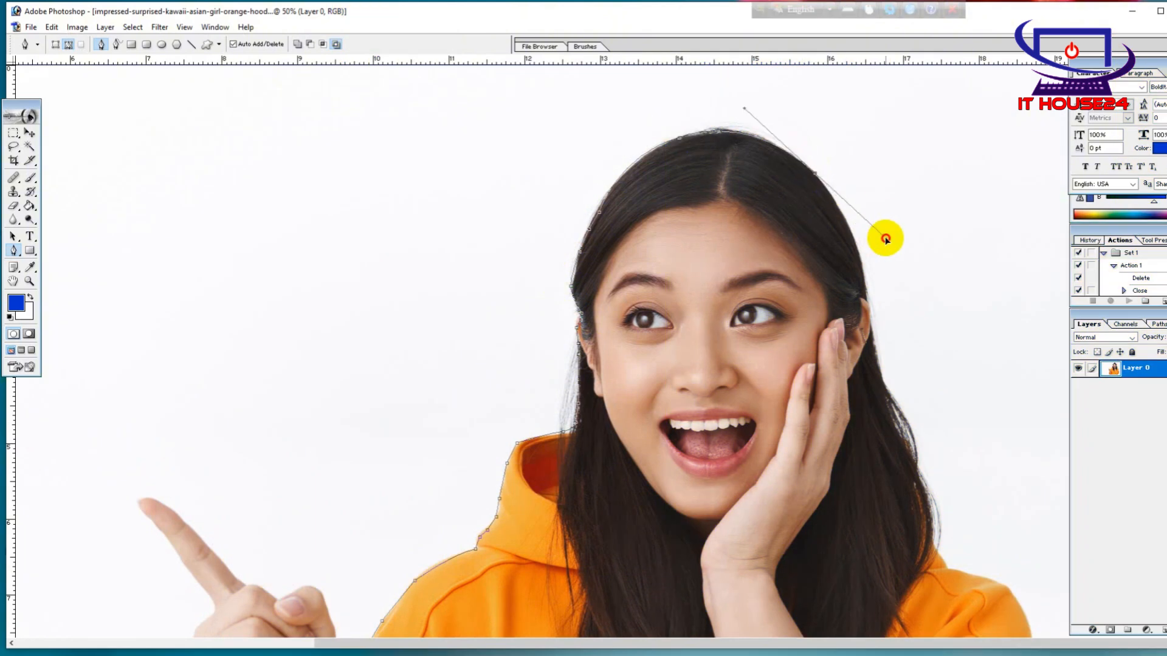
{"action": "left_click", "coordinate": [815, 174], "text": "alt"}
Trace the path down the hair beside the hand-covered cheek until it meets the hoodie shoulder
{"action": "left_click_drag", "start_coordinate": [868, 298], "coordinate": [873, 367]}
{"action": "left_click", "coordinate": [868, 298], "text": "alt"}
{"action": "left_click", "coordinate": [878, 359]}
{"action": "left_click", "coordinate": [883, 391]}
{"action": "left_click", "coordinate": [916, 462]}
{"action": "left_click_drag", "start_coordinate": [932, 516], "coordinate": [939, 554]}
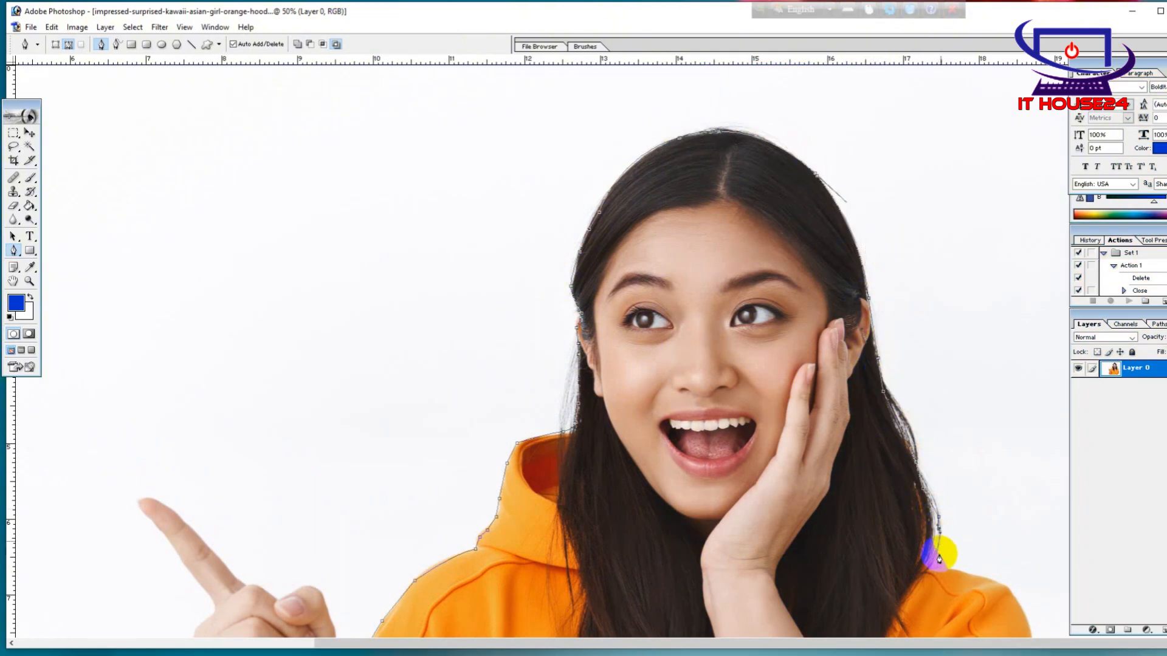
{"action": "left_click", "coordinate": [933, 538]}
{"action": "left_click", "coordinate": [937, 555]}
{"action": "left_click", "coordinate": [948, 570]}
Extend the path along the shoulder and upper sleeve of the arm that touches the face
{"action": "scroll", "coordinate": [874, 559], "scroll_direction": "down", "scroll_amount": 5}
{"action": "left_click", "coordinate": [1004, 268]}
{"action": "left_click", "coordinate": [1025, 301]}
{"action": "left_click", "coordinate": [1033, 322]}
{"action": "left_click", "coordinate": [1037, 334]}
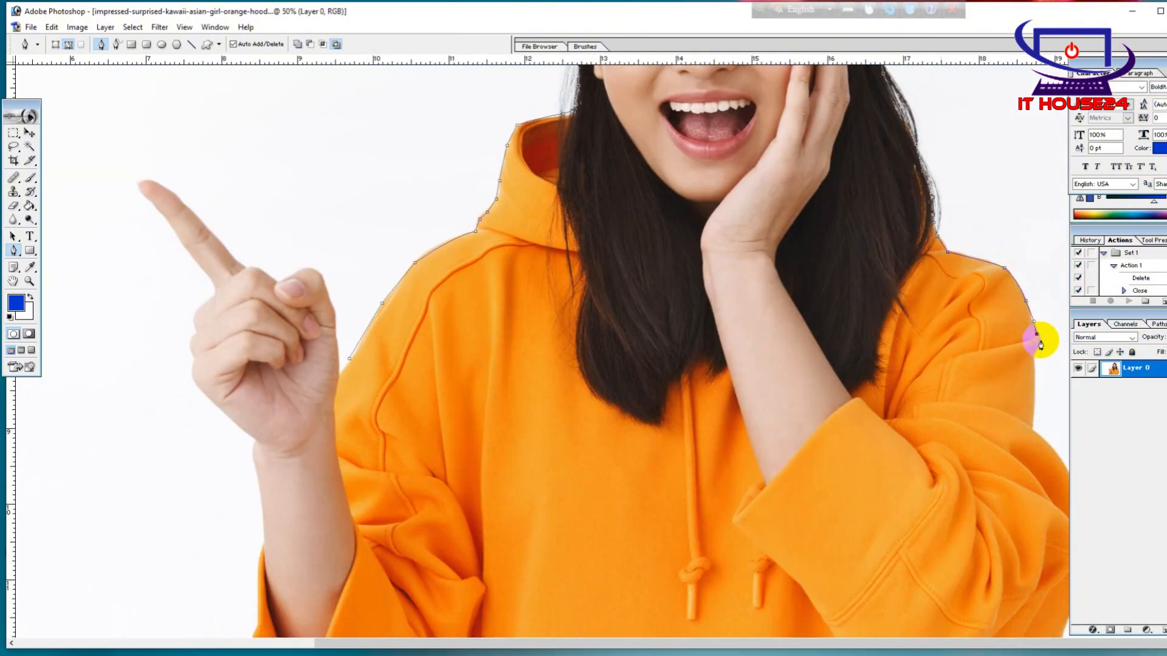
{"action": "left_click", "coordinate": [1033, 424]}
{"action": "left_click", "coordinate": [1068, 470]}
Curve the path around the bent elbow of the sleeve and back toward the hoodie's body
{"action": "key", "text": "ctrl+minus"}
{"action": "left_click", "coordinate": [1058, 466]}
{"action": "left_click", "coordinate": [1057, 489]}
{"action": "left_click_drag", "start_coordinate": [1044, 545], "coordinate": [1040, 555]}
{"action": "left_click_drag", "start_coordinate": [1000, 583], "coordinate": [970, 596]}
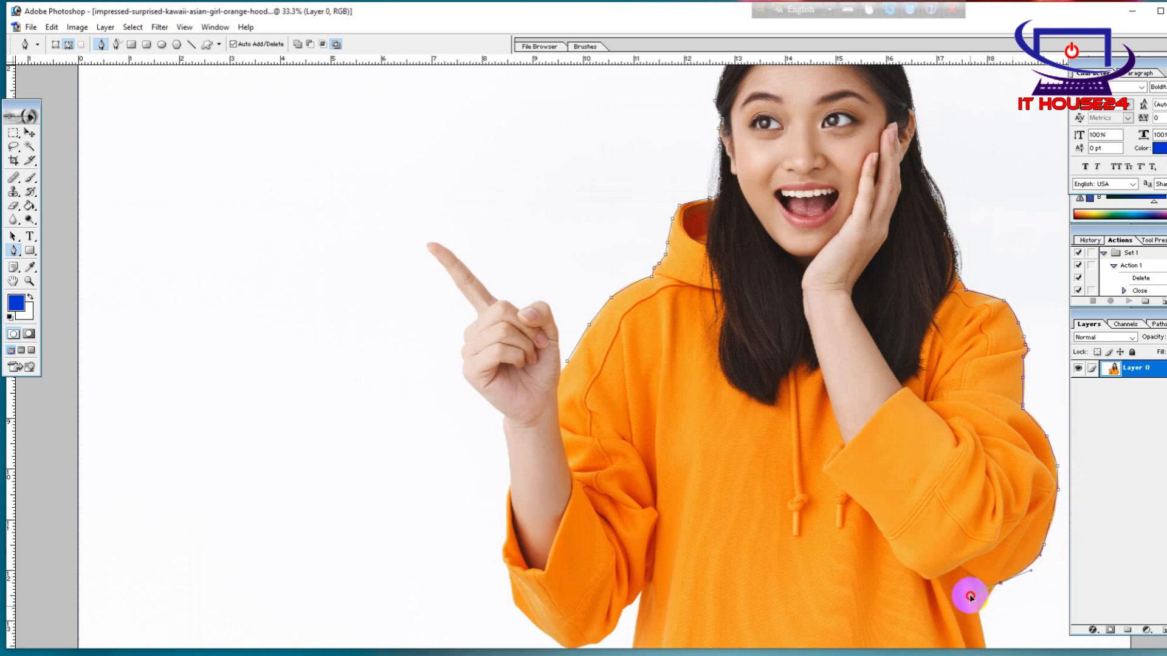
{"action": "left_click", "coordinate": [1000, 583], "text": "alt"}
Run the path down the hoodie's side and across the image's lower edge to the opposite side
{"action": "left_click", "coordinate": [979, 608]}
{"action": "left_click", "coordinate": [987, 647]}
{"action": "key", "text": "ctrl+minus"}
{"action": "left_click", "coordinate": [897, 620]}
{"action": "left_click", "coordinate": [631, 620]}
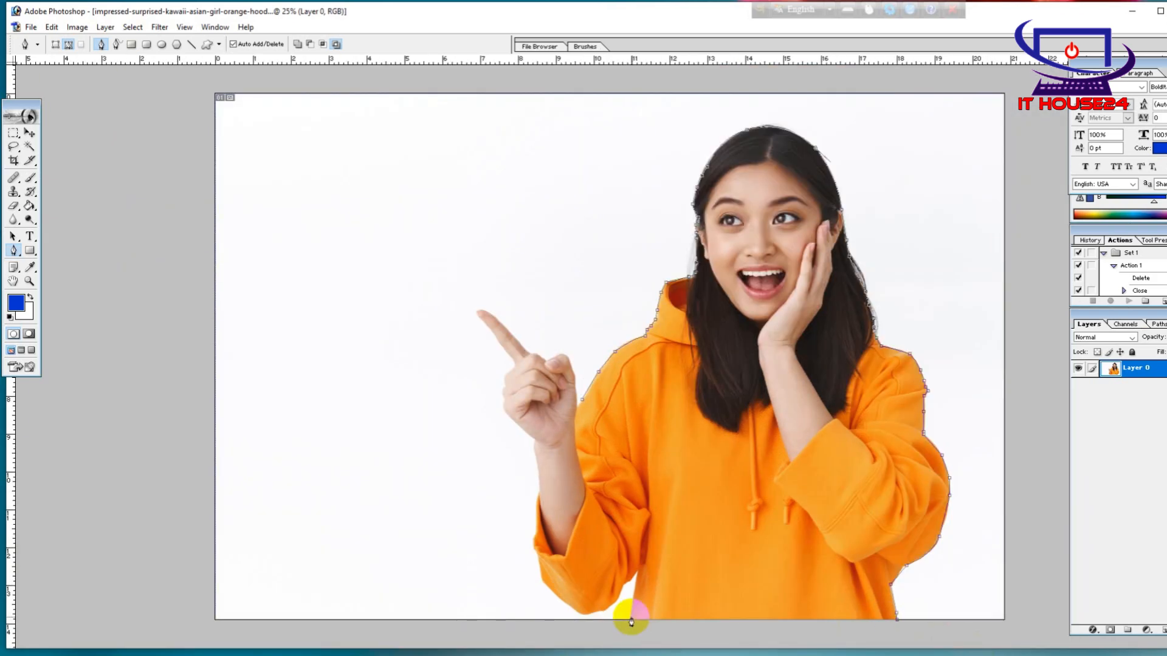
Trace the path up the hoodie's other side and around the underside of the pointing arm's sleeve
{"action": "left_click", "coordinate": [639, 569]}
{"action": "left_click", "coordinate": [626, 584]}
{"action": "left_click", "coordinate": [621, 592]}
{"action": "left_click", "coordinate": [556, 596]}
{"action": "left_click", "coordinate": [544, 584]}
{"action": "left_click", "coordinate": [541, 572]}
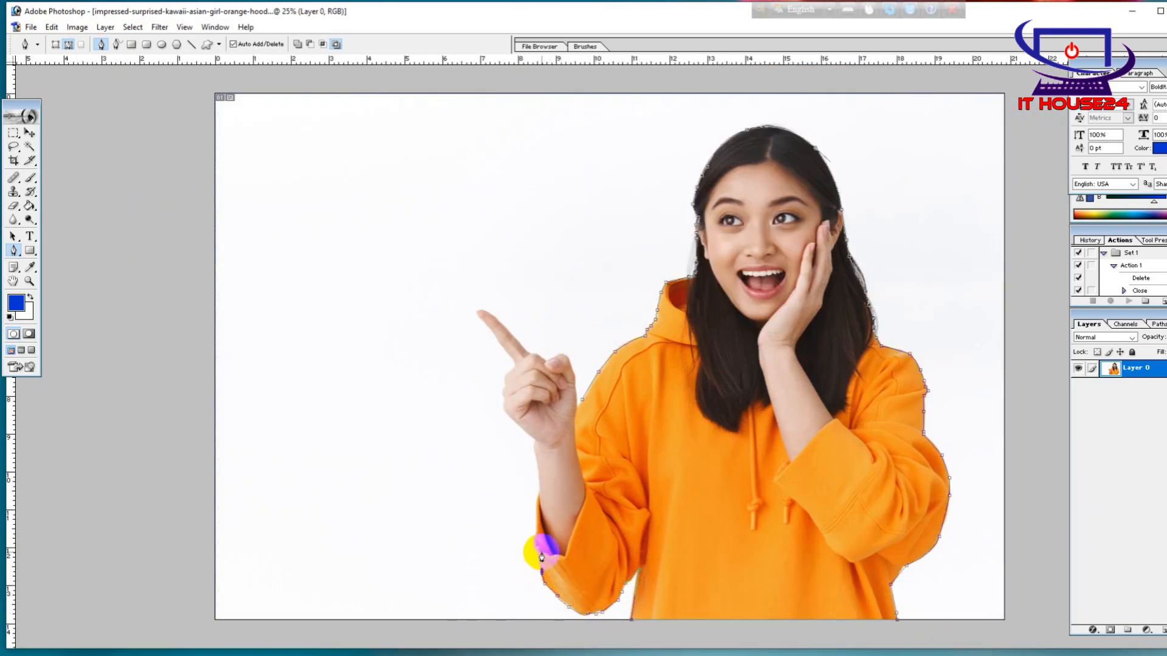
{"action": "left_click", "coordinate": [535, 549]}
Outline the outer edge of the pointing arm's cuff and forearm up to the wrist
{"action": "key", "text": "ctrl+plus"}
{"action": "key", "text": "ctrl+plus"}
{"action": "key", "text": "ctrl+plus"}
{"action": "scroll", "coordinate": [539, 564], "scroll_direction": "down", "scroll_amount": 6}
{"action": "left_click", "coordinate": [402, 437]}
{"action": "left_click", "coordinate": [405, 426]}
{"action": "left_click", "coordinate": [405, 213]}
{"action": "left_click", "coordinate": [400, 195]}
{"action": "left_click", "coordinate": [400, 188]}
{"action": "left_click", "coordinate": [404, 182]}
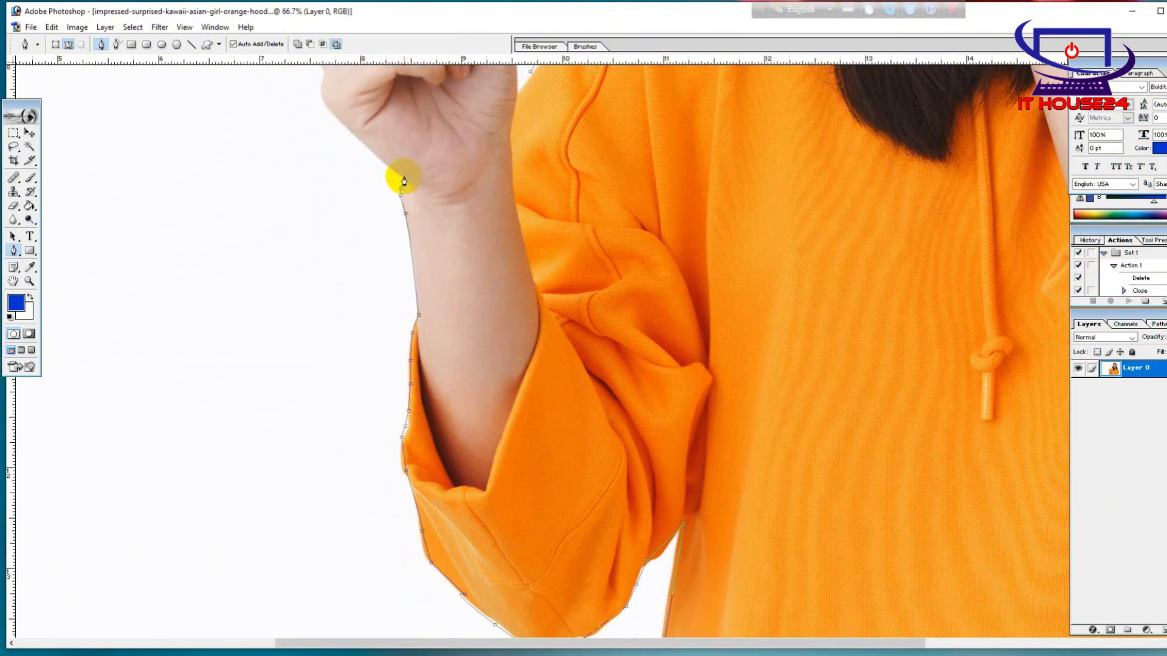
Trace the path from the wrist along the outer edge of the palm and curled fingers
{"action": "left_click_drag", "start_coordinate": [412, 158], "coordinate": [515, 417]}
{"action": "left_click", "coordinate": [489, 422]}
{"action": "left_click", "coordinate": [459, 396]}
{"action": "left_click", "coordinate": [425, 359]}
{"action": "left_click", "coordinate": [424, 340]}
{"action": "left_click", "coordinate": [429, 331]}
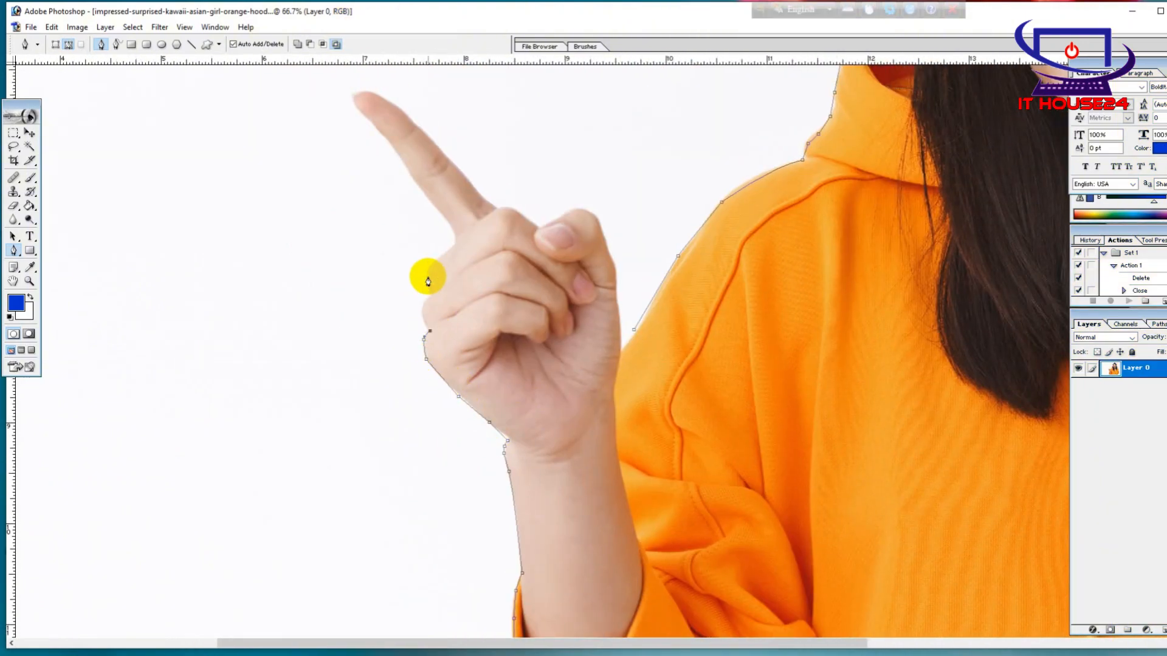
{"action": "left_click_drag", "start_coordinate": [428, 296], "coordinate": [443, 279]}
{"action": "left_click", "coordinate": [429, 297], "text": "alt"}
{"action": "left_click", "coordinate": [443, 250]}
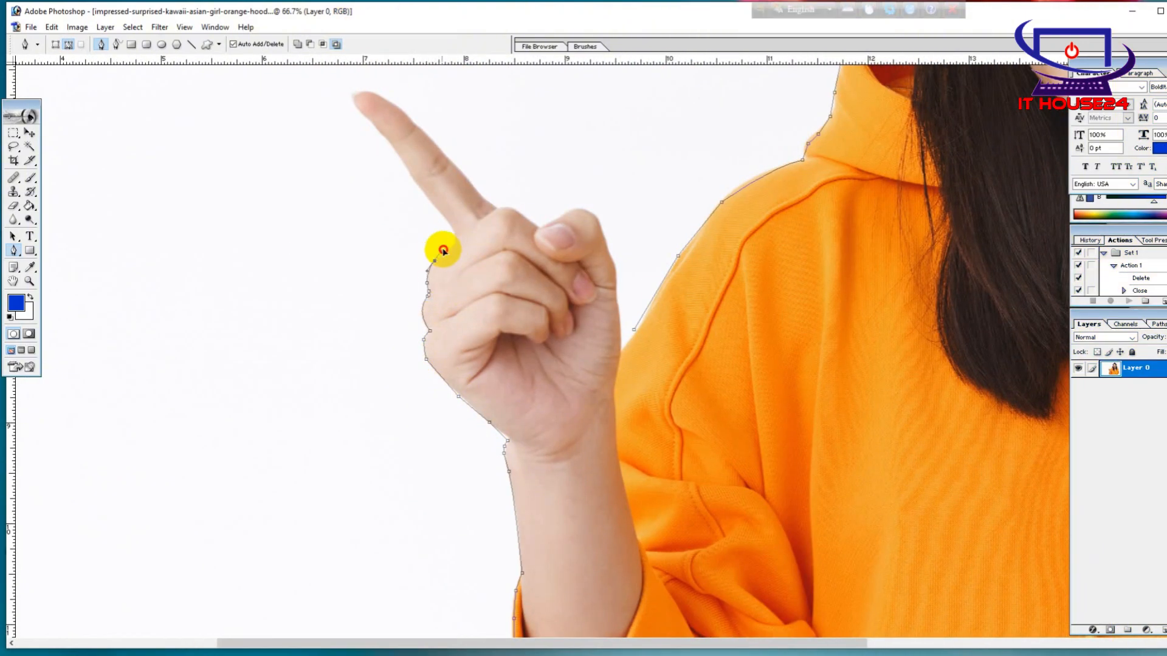
Outline the pointing index finger, going around its tip and back to the knuckle
{"action": "left_click", "coordinate": [448, 223]}
{"action": "left_click", "coordinate": [406, 163]}
{"action": "left_click", "coordinate": [373, 121]}
{"action": "left_click", "coordinate": [356, 112]}
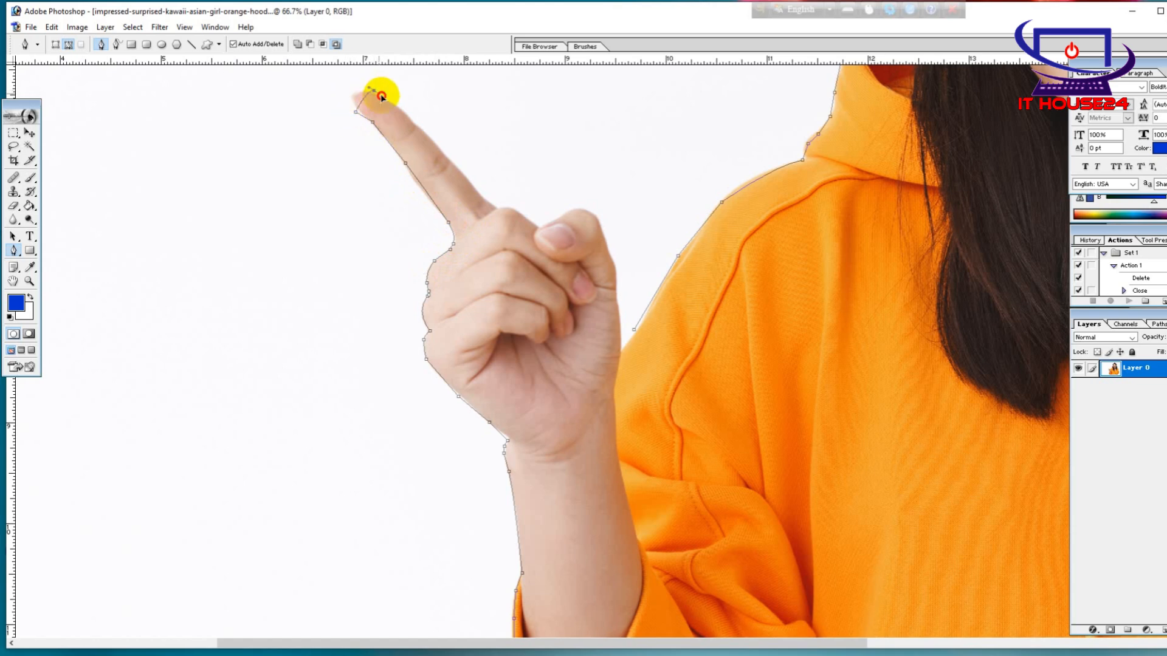
{"action": "left_click_drag", "start_coordinate": [374, 93], "coordinate": [409, 97]}
{"action": "left_click", "coordinate": [414, 122]}
{"action": "left_click", "coordinate": [445, 153]}
{"action": "left_click", "coordinate": [484, 197]}
{"action": "left_click", "coordinate": [497, 209]}
Trace the knuckle and thumb of the pointing hand and close the path at its starting anchor
{"action": "left_click", "coordinate": [505, 208]}
{"action": "left_click", "coordinate": [517, 210]}
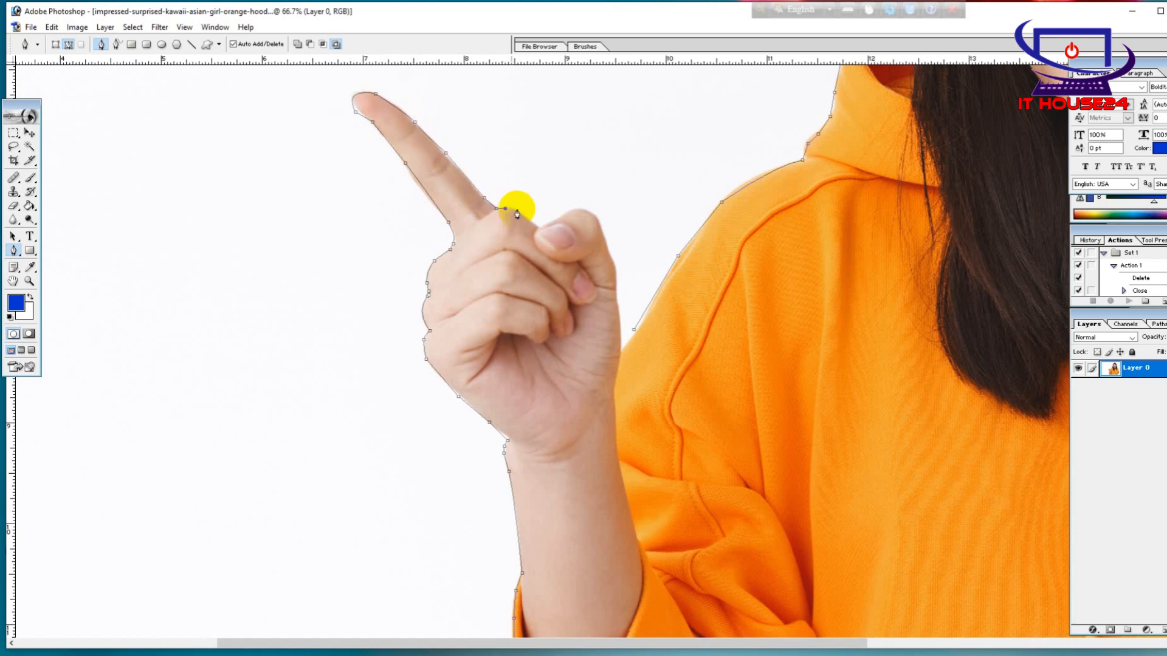
{"action": "left_click", "coordinate": [540, 227]}
{"action": "left_click", "coordinate": [569, 211]}
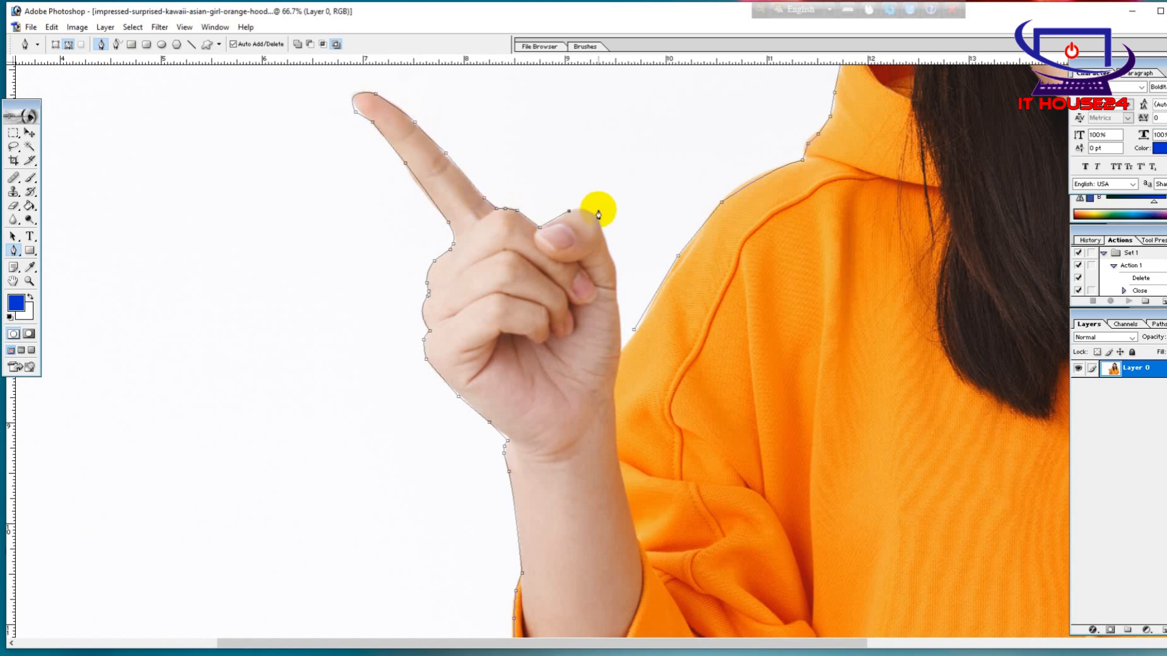
{"action": "left_click", "coordinate": [634, 330]}
{"action": "key", "text": "ctrl+minus"}
{"action": "left_click_drag", "start_coordinate": [687, 325], "coordinate": [415, 310]}
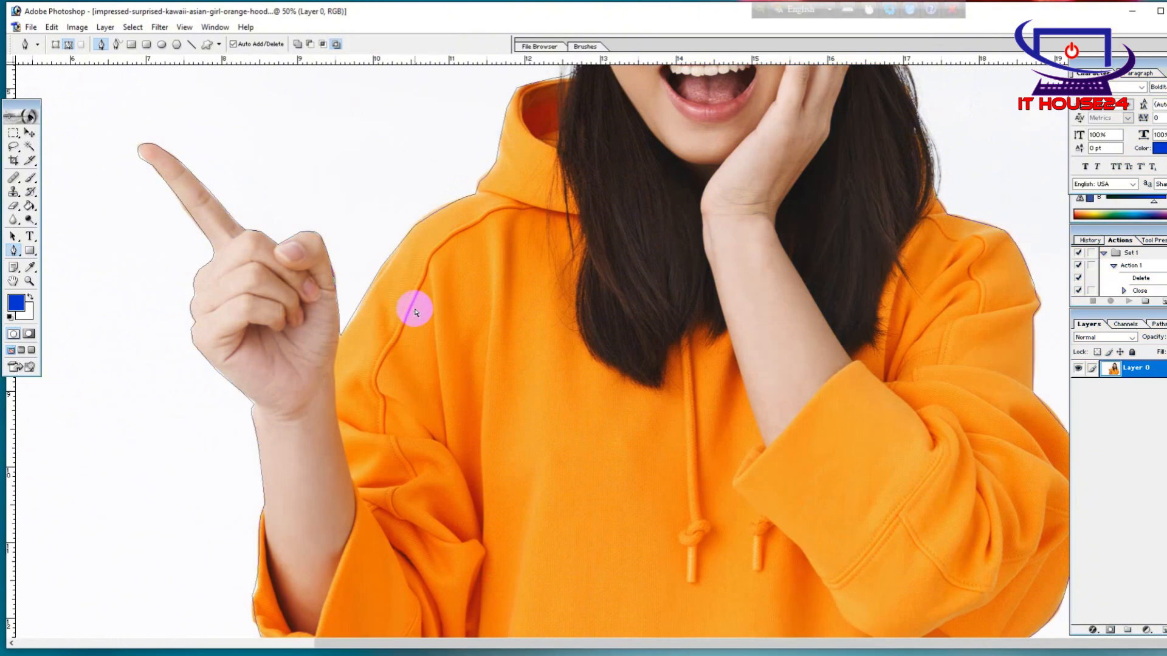
{"action": "key", "text": "ctrl+minus"}
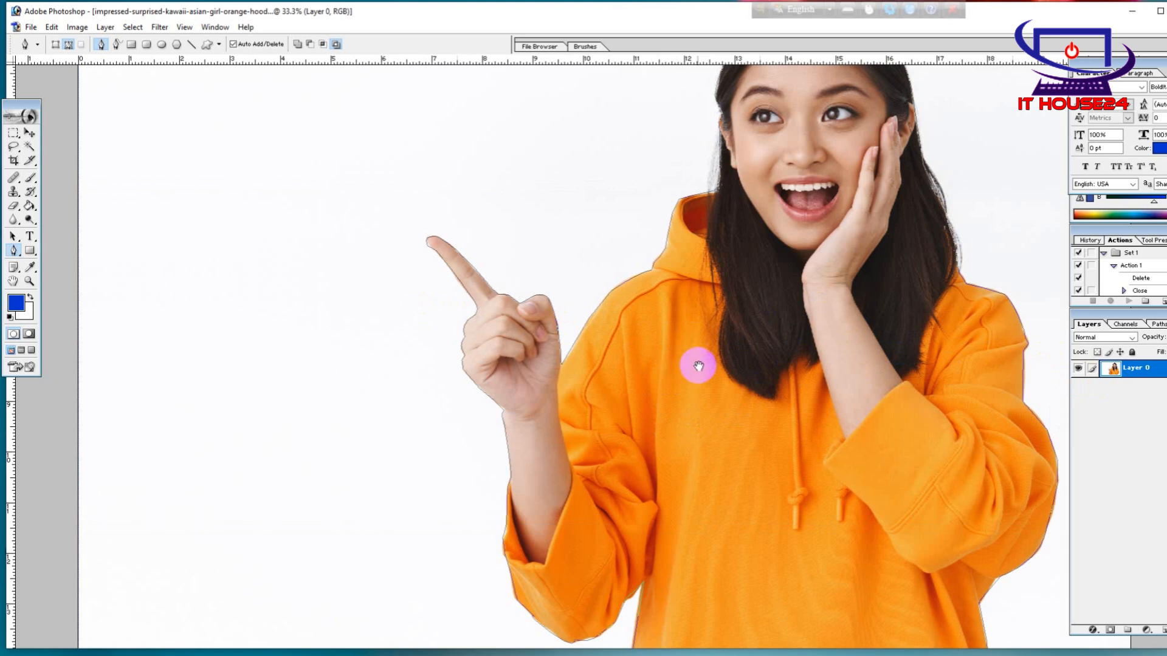
{"action": "left_click_drag", "start_coordinate": [495, 404], "coordinate": [560, 417]}
{"action": "left_click_drag", "start_coordinate": [730, 422], "coordinate": [687, 428]}
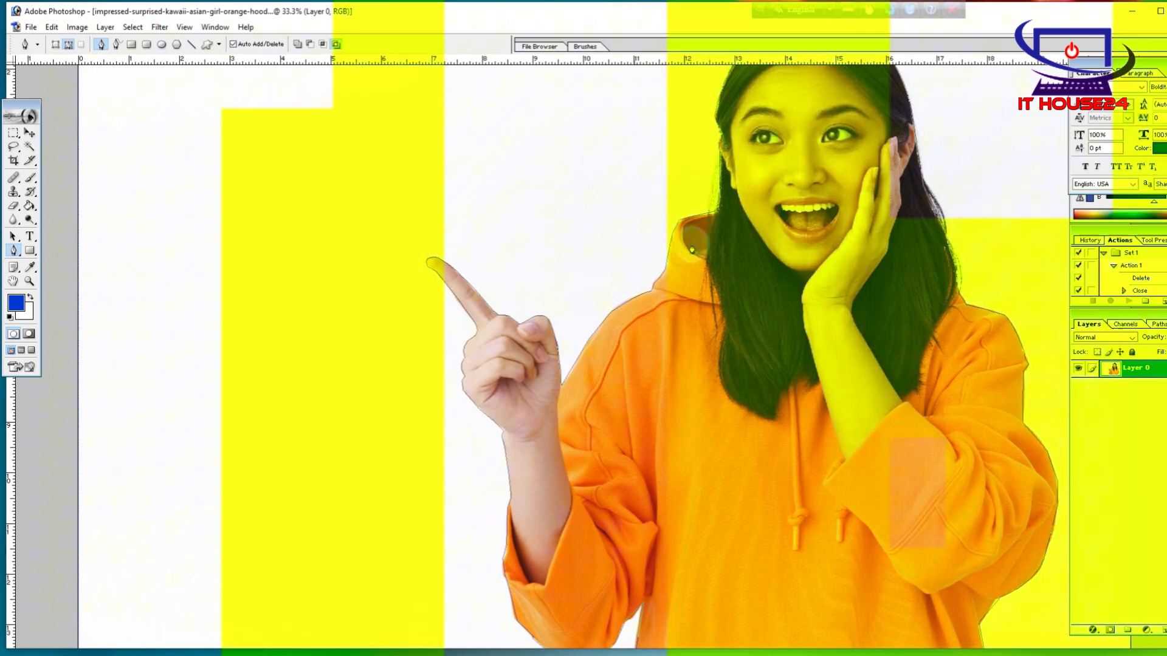
{"action": "left_click", "coordinate": [770, 288]}
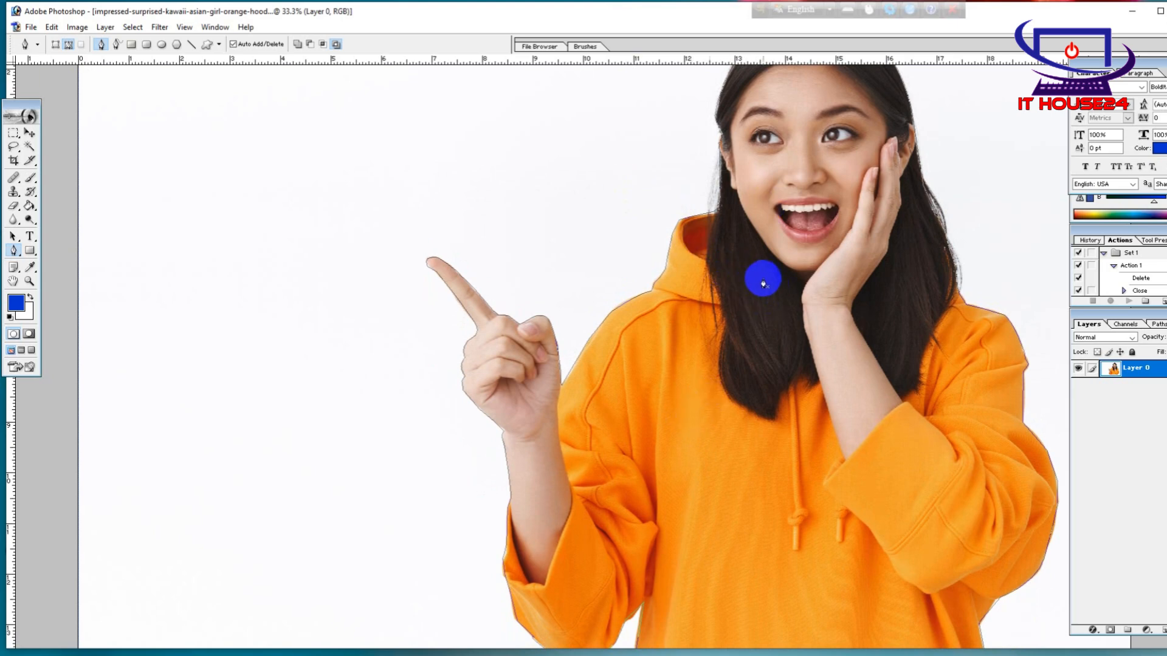
Turn the closed path into an inverted selection and delete the white background around the woman
{"action": "key", "text": "ctrl+minus"}
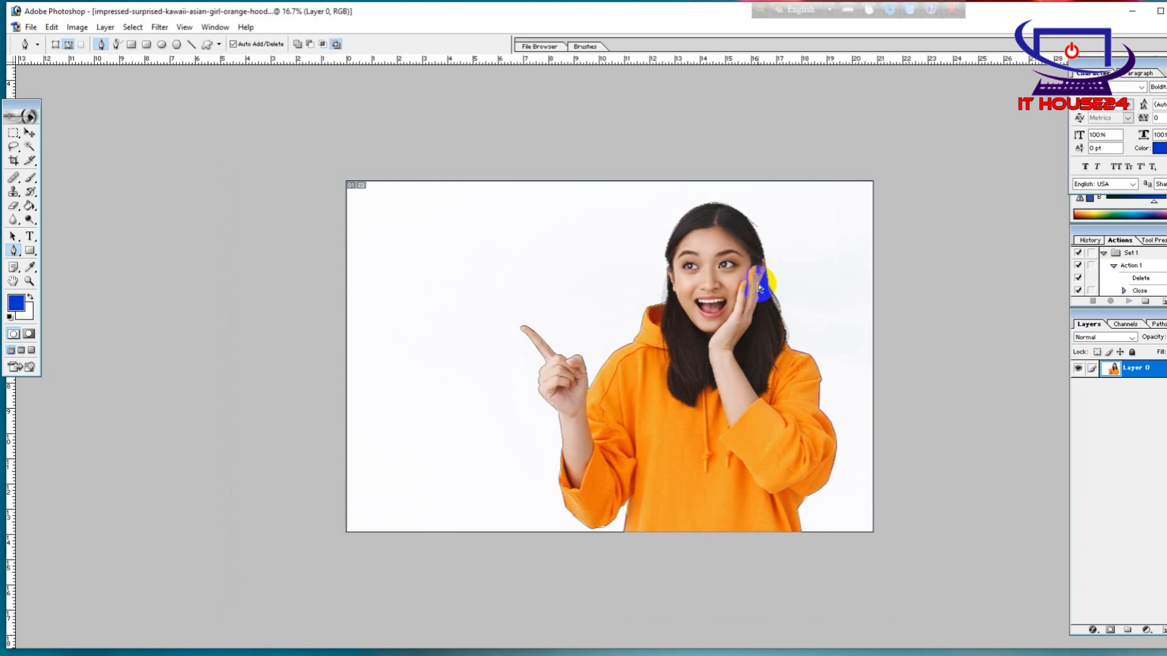
{"action": "key", "text": "ctrl+Return"}
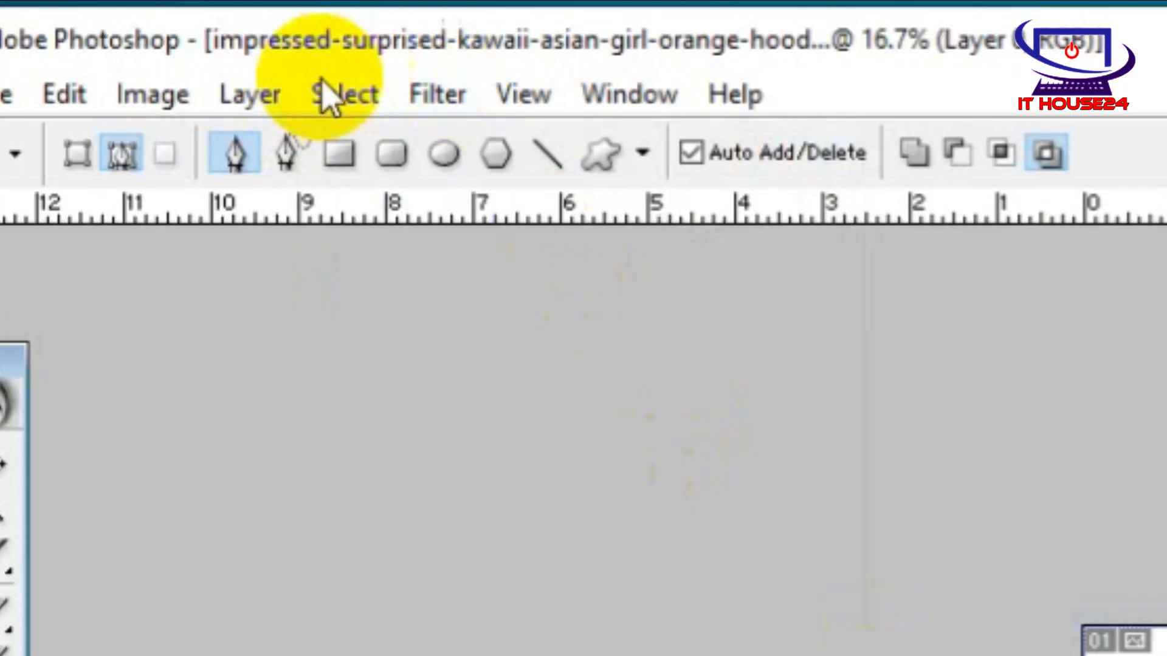
{"action": "left_click", "coordinate": [368, 99]}
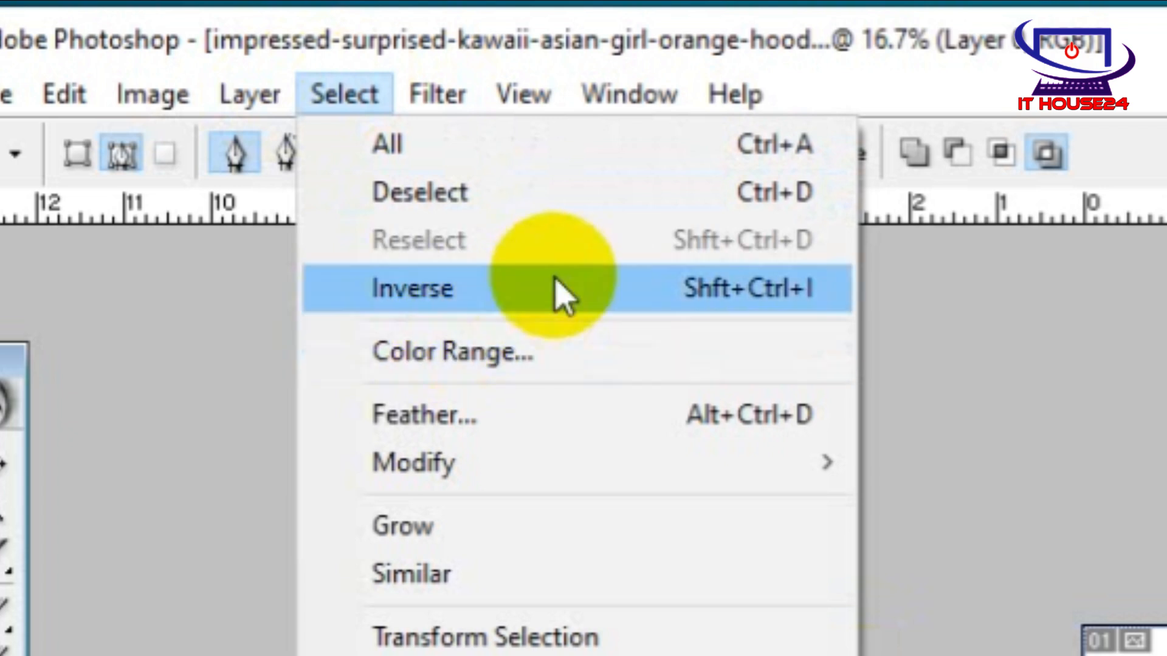
{"action": "left_click", "coordinate": [552, 276]}
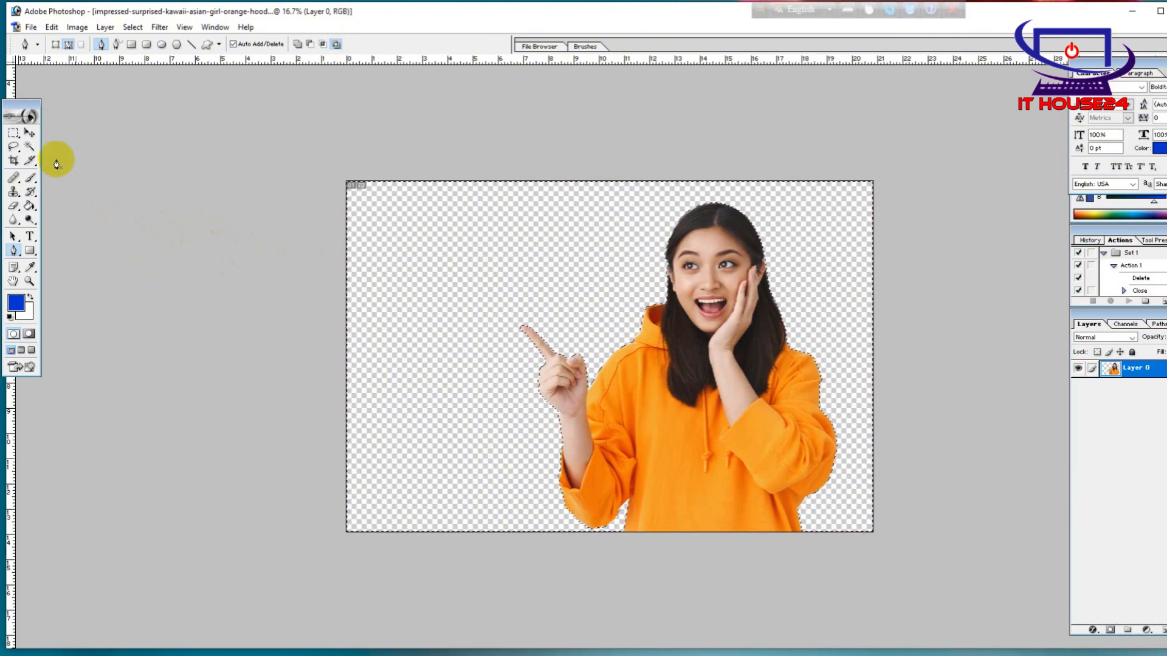
Clear the selection around the woman and arrange the cutout document and images (19).jpeg side by side
{"action": "left_click", "coordinate": [14, 133]}
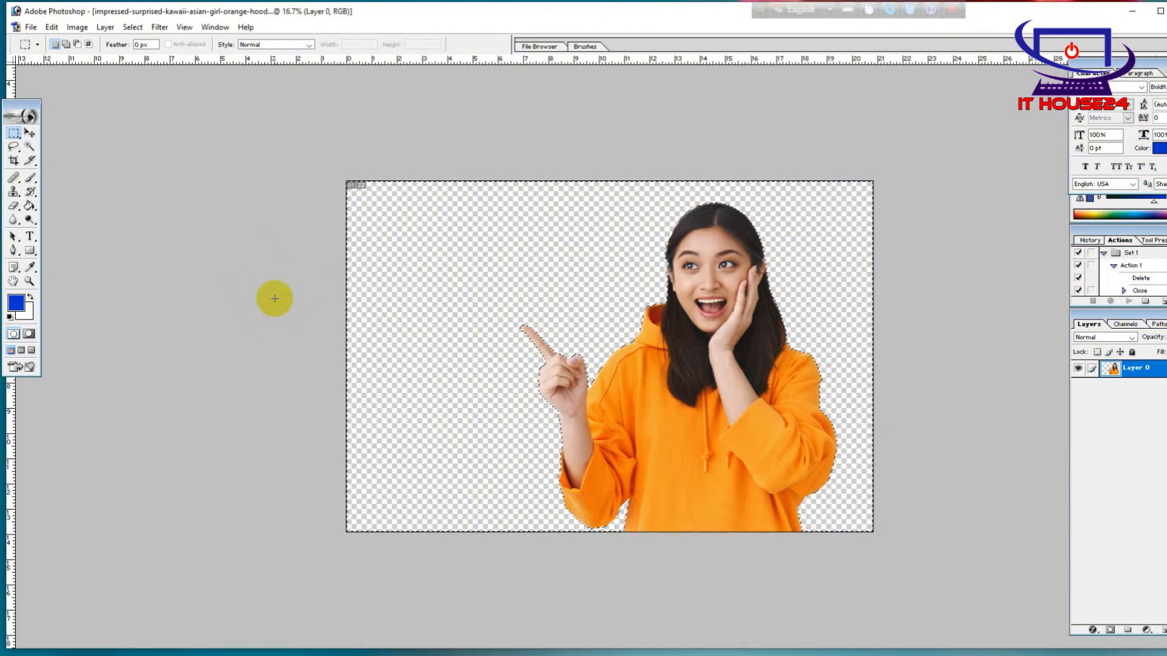
{"action": "left_click", "coordinate": [677, 422]}
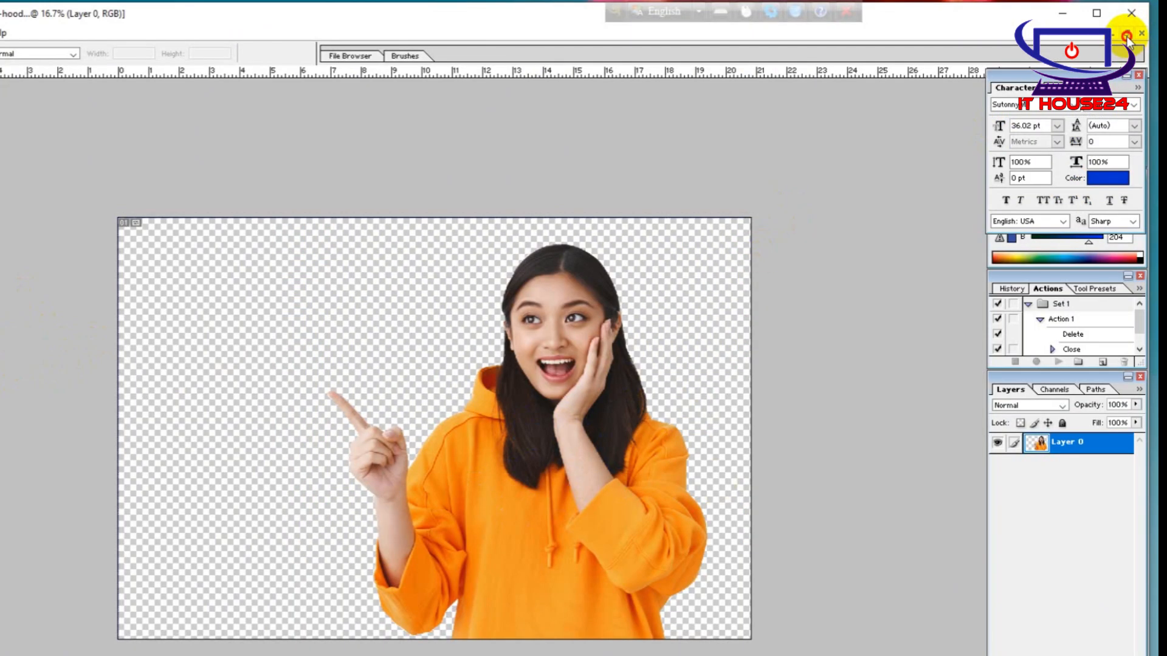
{"action": "left_click", "coordinate": [1126, 36]}
{"action": "mouse_move", "coordinate": [259, 95]}
{"action": "left_mouse_down"}
{"action": "mouse_move", "coordinate": [309, 103]}
{"action": "mouse_move", "coordinate": [245, 98]}
{"action": "left_mouse_up"}
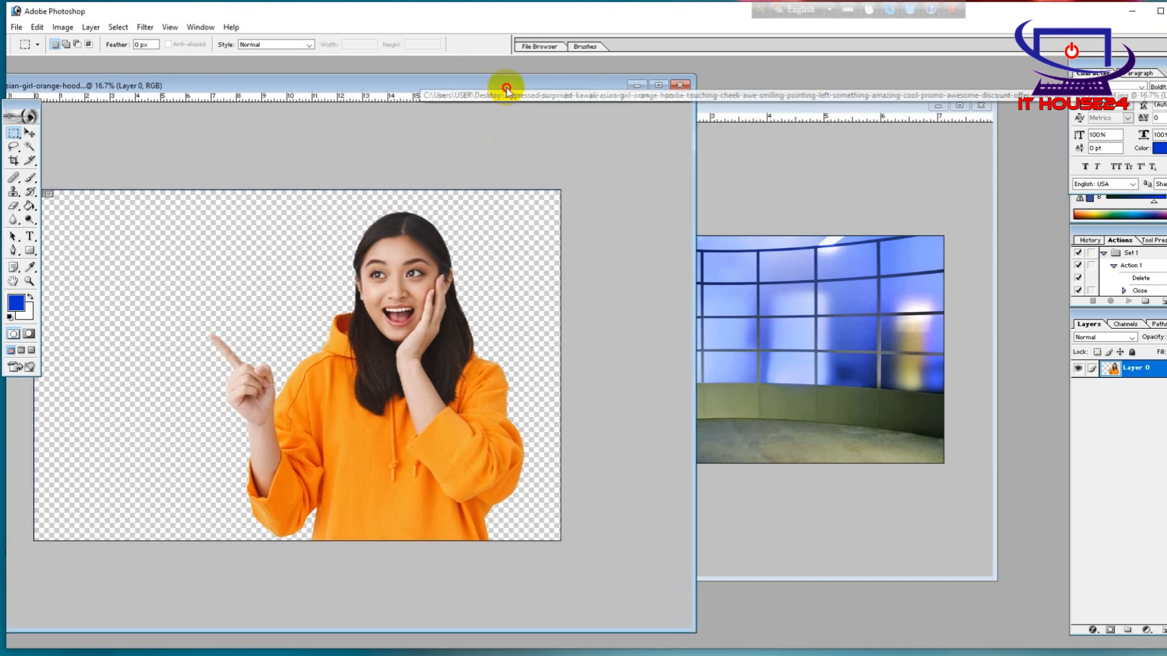
{"action": "left_click_drag", "start_coordinate": [450, 84], "coordinate": [393, 94]}
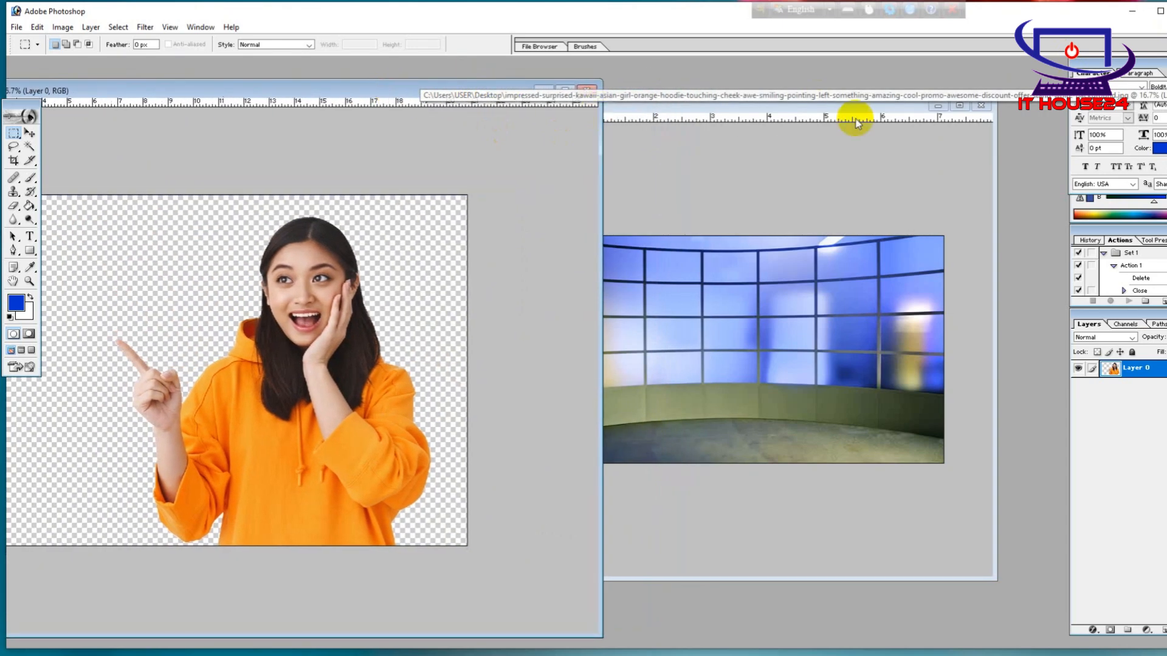
{"action": "left_click", "coordinate": [703, 108]}
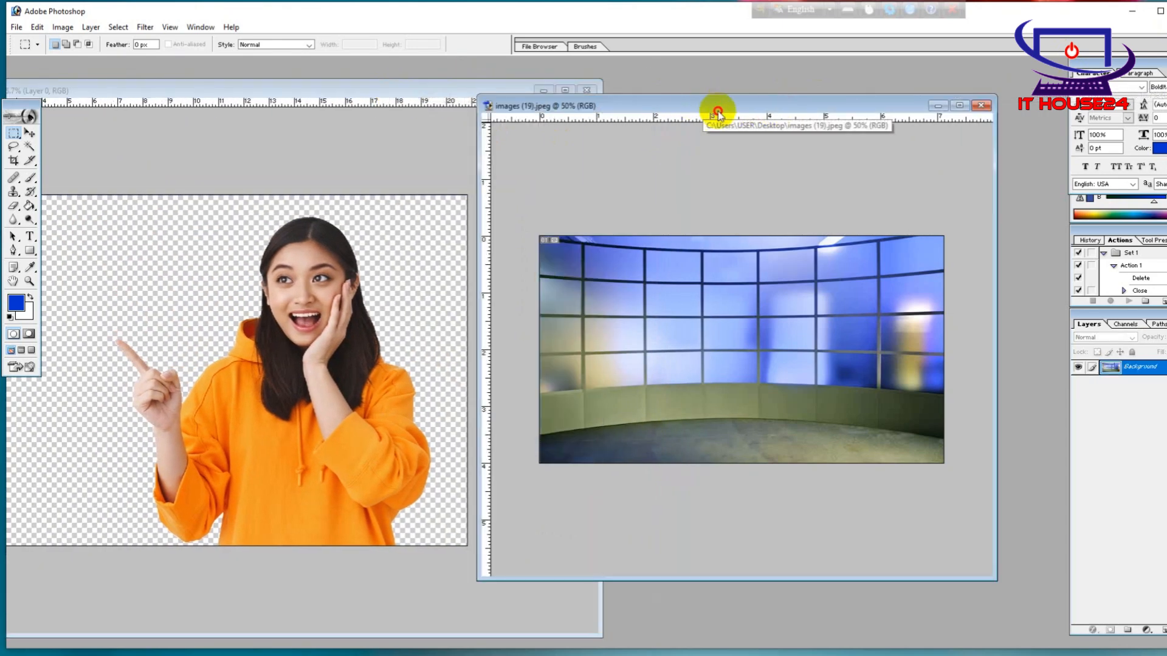
{"action": "left_click_drag", "start_coordinate": [717, 107], "coordinate": [834, 109]}
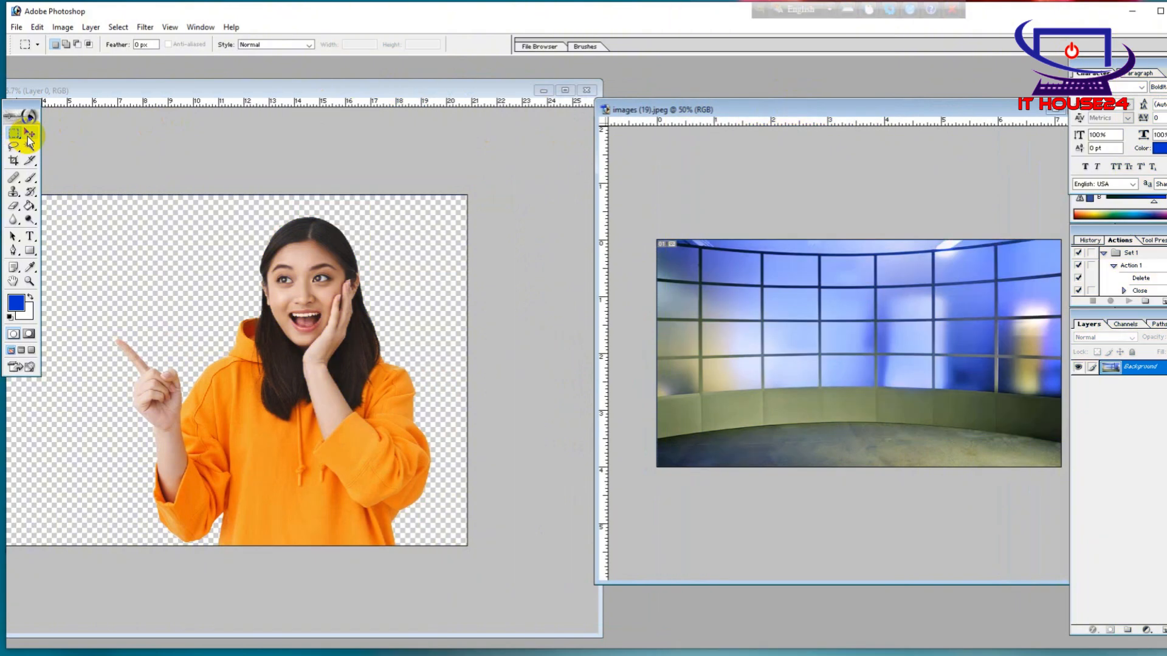
Copy the studio background from images (19).jpeg into the cutout document with the Move tool, placing it near the pointing finger
{"action": "left_click", "coordinate": [30, 132]}
{"action": "left_click", "coordinate": [843, 320]}
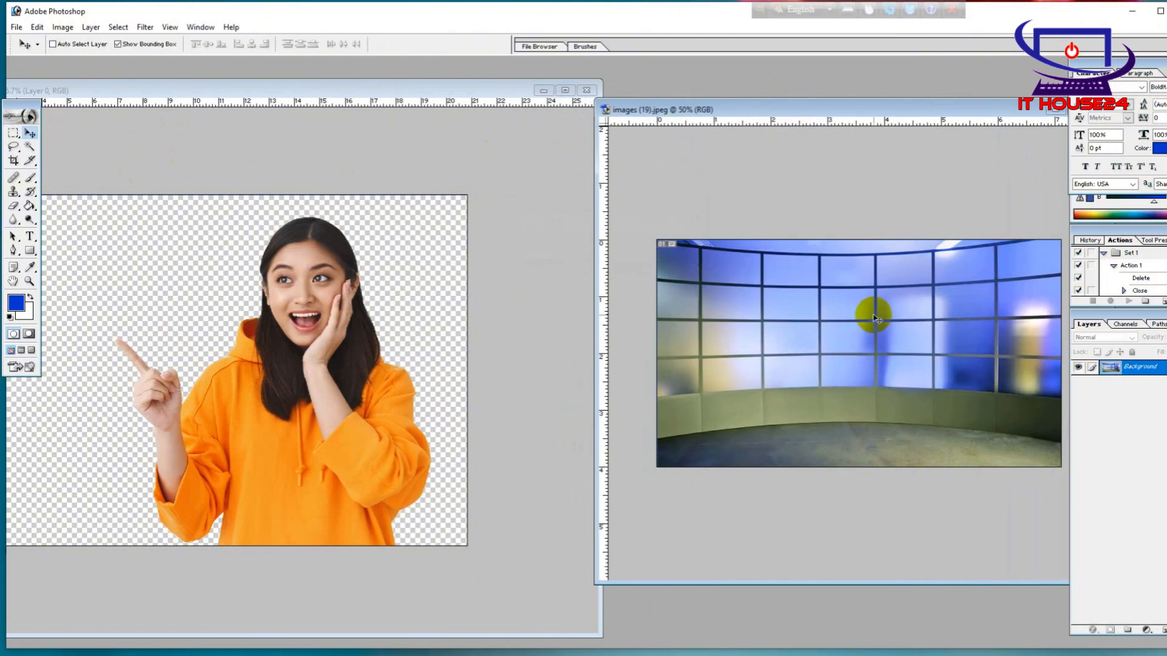
{"action": "left_click", "coordinate": [811, 359]}
{"action": "left_click_drag", "start_coordinate": [811, 358], "coordinate": [454, 391]}
{"action": "left_click_drag", "start_coordinate": [326, 372], "coordinate": [198, 318]}
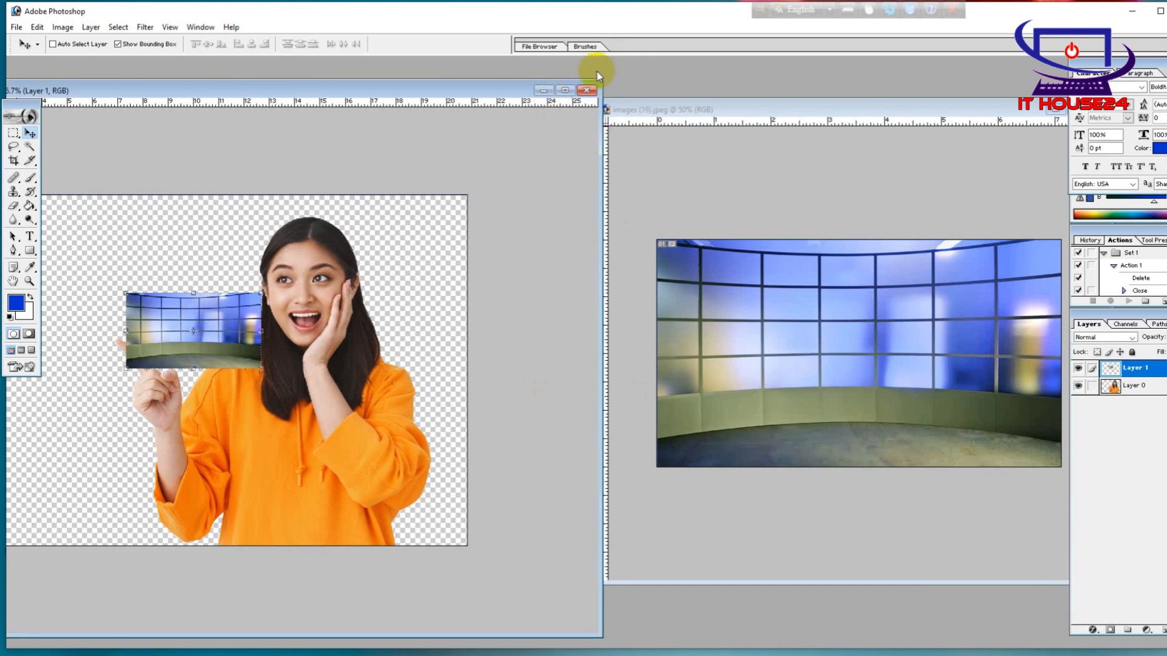
Maximize the cutout document and scale the studio background to about 433% wide and 487% high, positioned to cover the whole canvas
{"action": "left_click", "coordinate": [569, 90]}
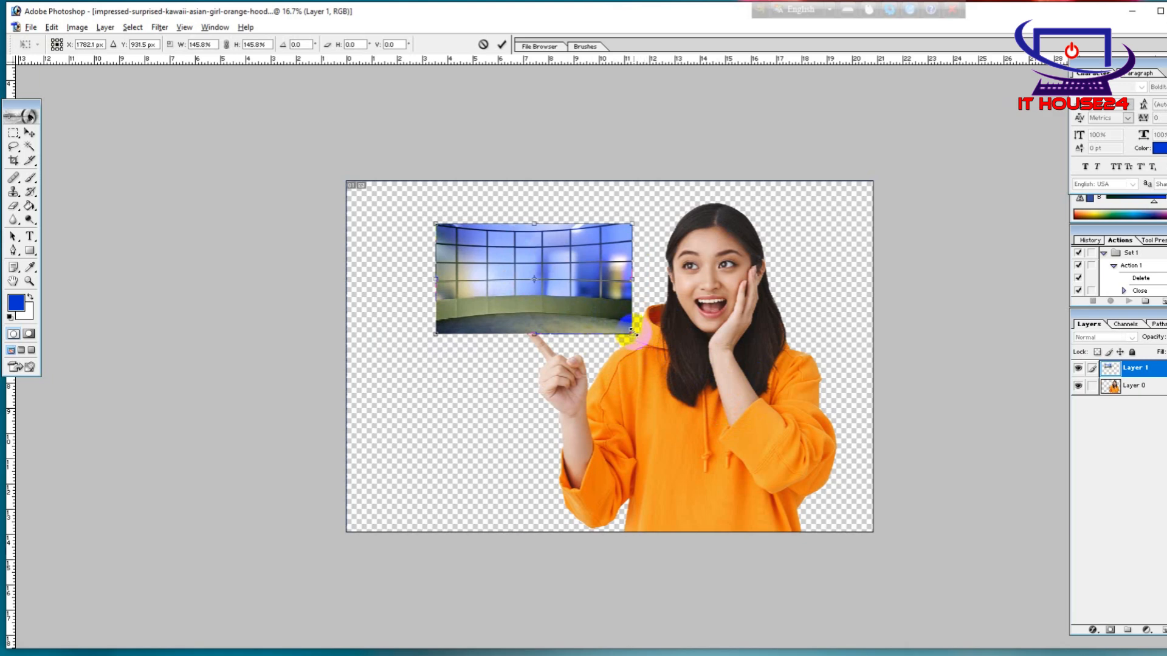
{"action": "left_click_drag", "start_coordinate": [633, 334], "coordinate": [762, 488]}
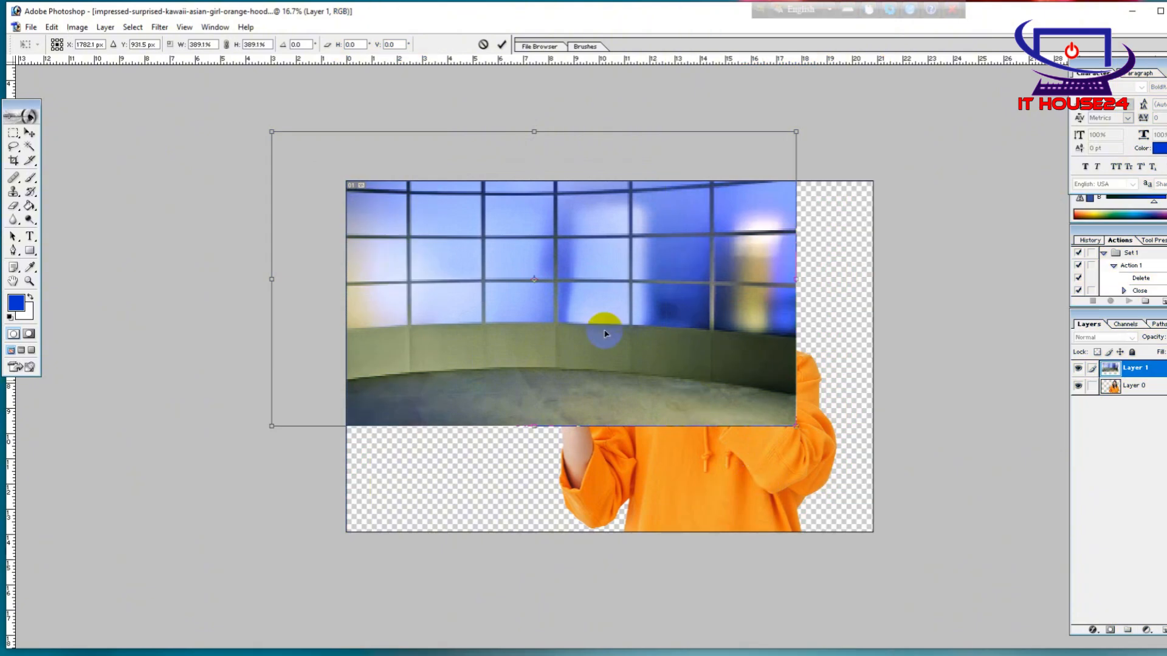
{"action": "left_click_drag", "start_coordinate": [602, 328], "coordinate": [661, 356]}
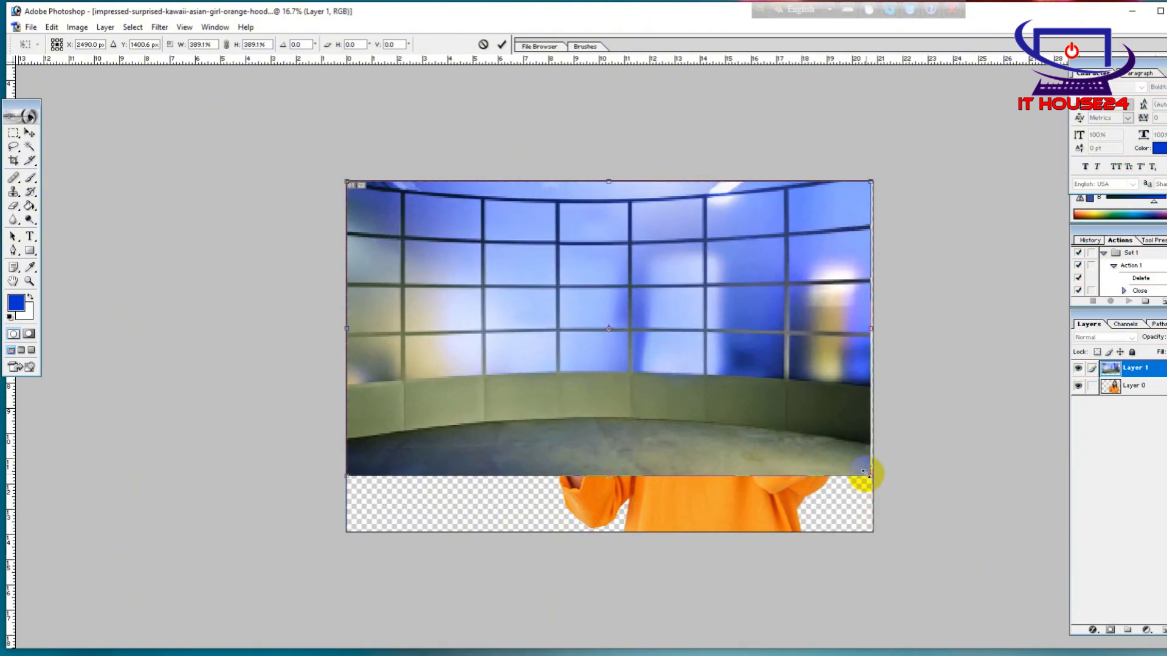
{"action": "left_click_drag", "start_coordinate": [869, 475], "coordinate": [929, 550]}
{"action": "left_click_drag", "start_coordinate": [730, 426], "coordinate": [703, 416]}
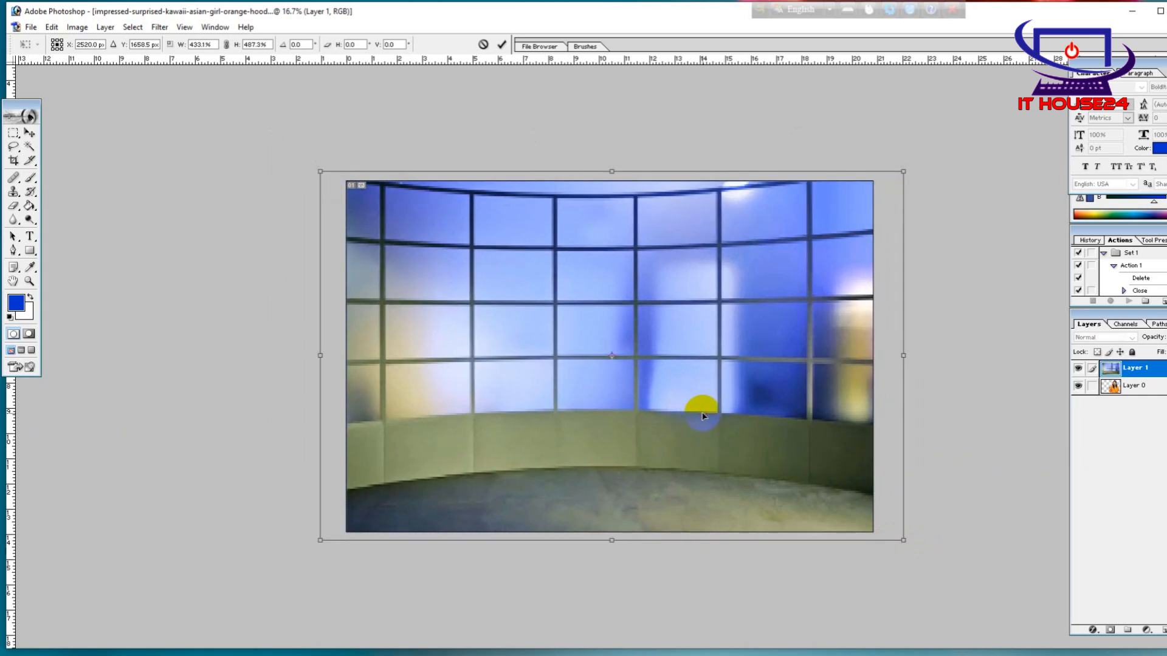
{"action": "key", "text": "Return"}
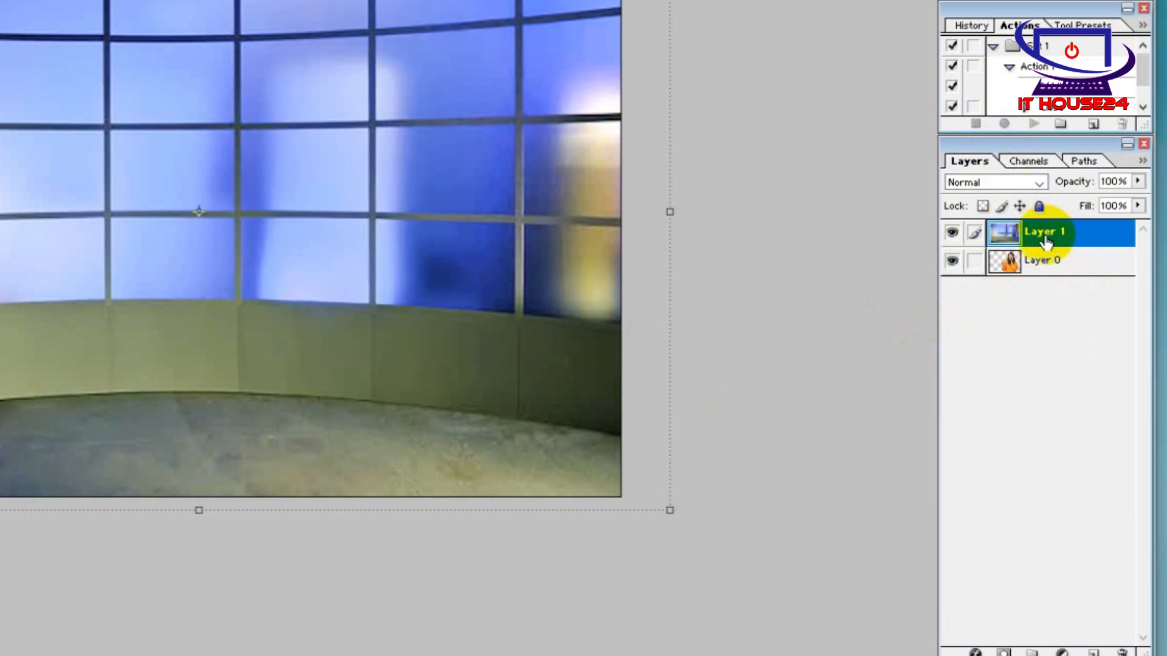
Place the woman's layer above the studio background and shift her toward the right edge of the canvas
{"action": "left_click", "coordinate": [1065, 263]}
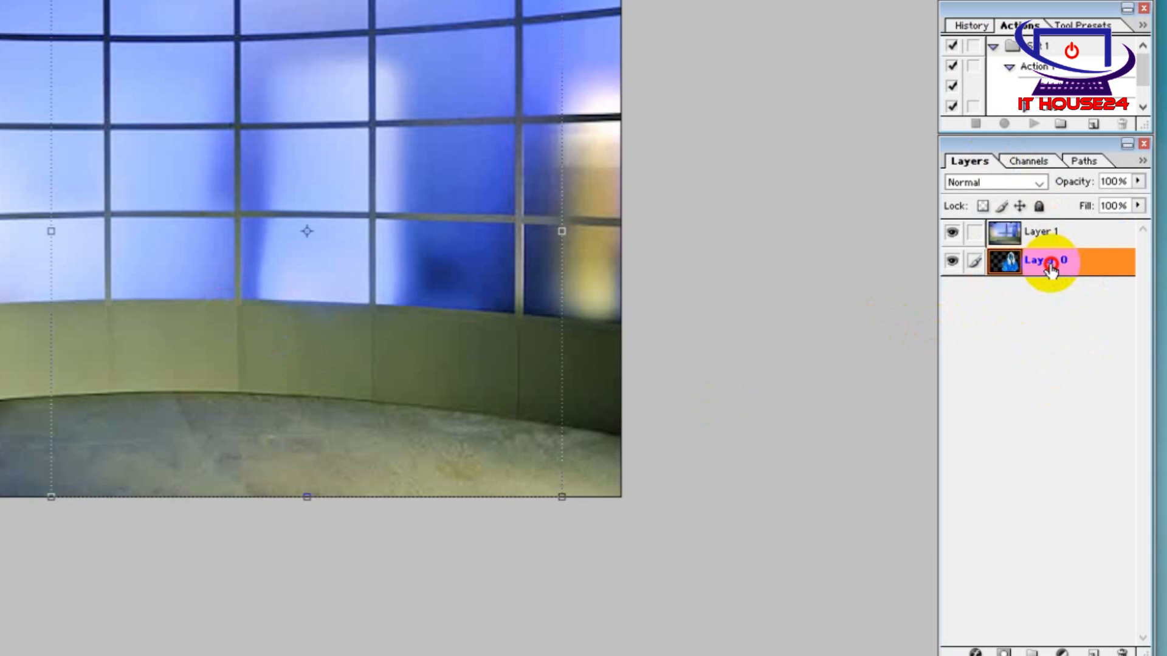
{"action": "left_click_drag", "start_coordinate": [1051, 268], "coordinate": [1051, 231]}
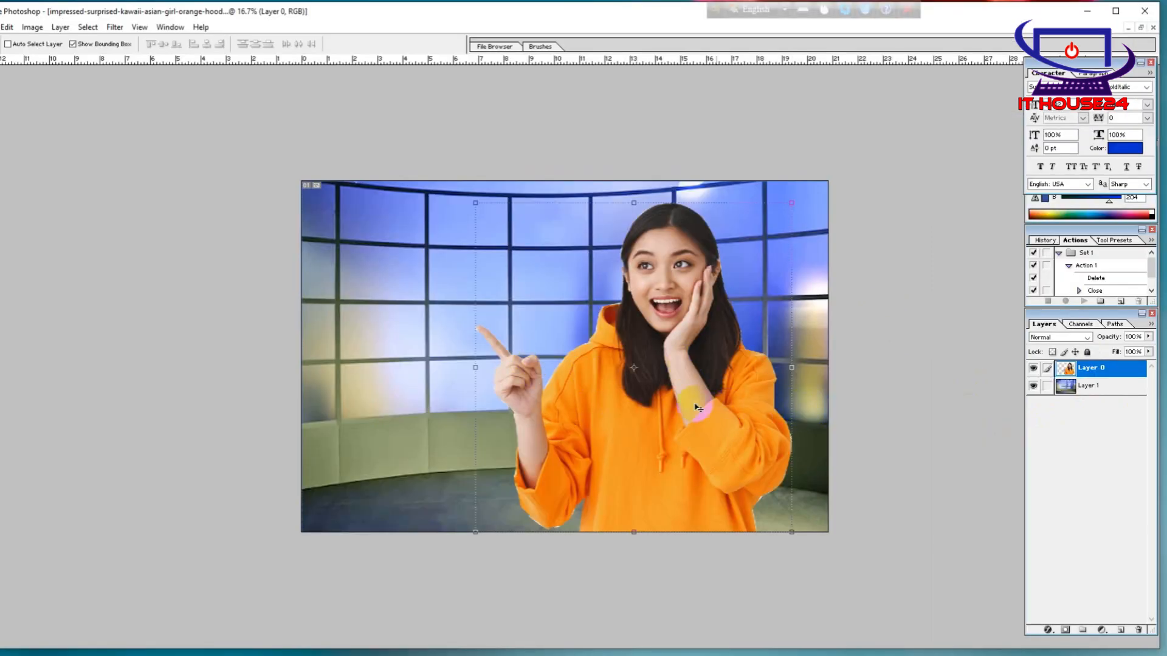
{"action": "left_click_drag", "start_coordinate": [629, 407], "coordinate": [756, 418]}
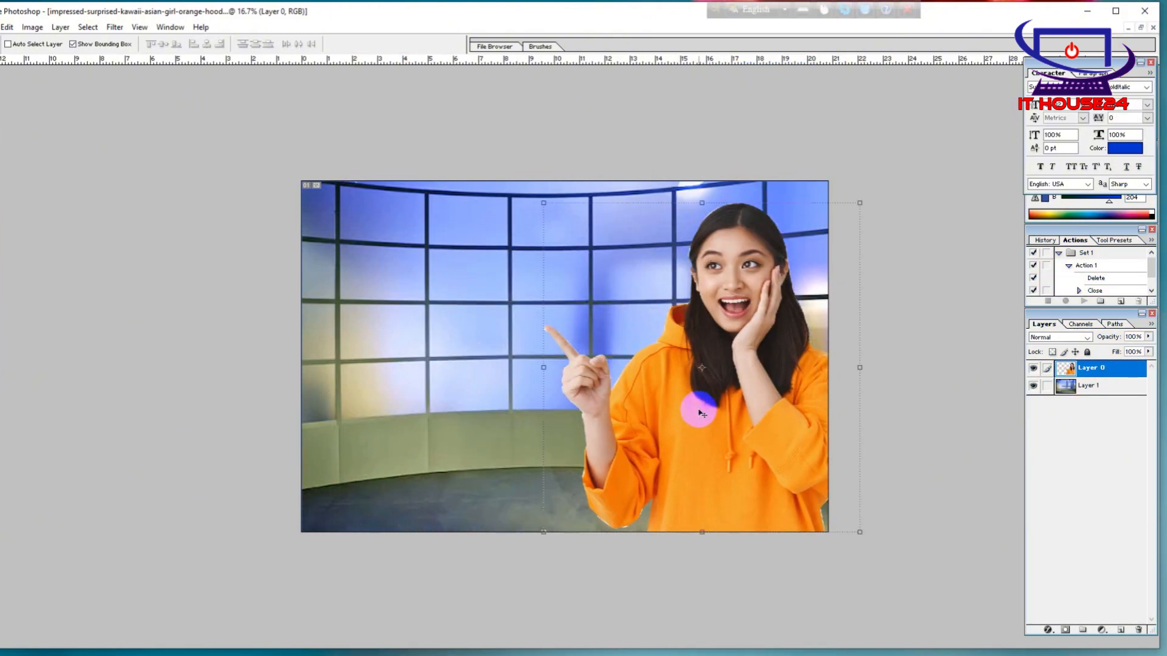
Raise the middle of the RGB curve slightly on the woman's layer with Curves
{"action": "key", "text": "ctrl+m"}
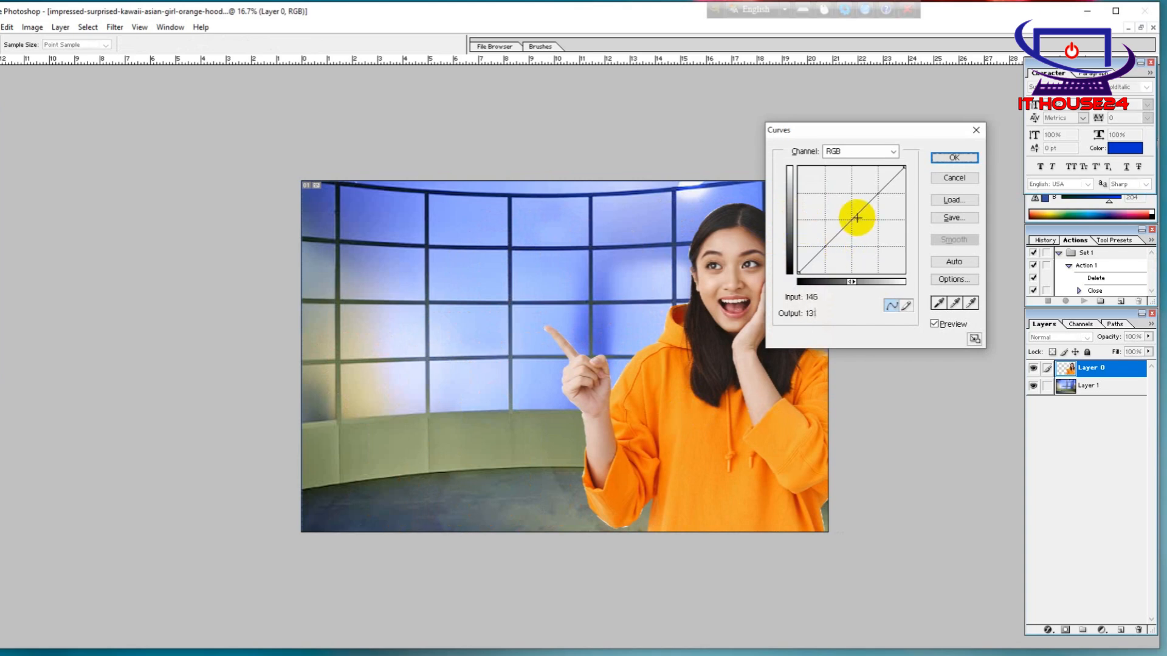
{"action": "mouse_move", "coordinate": [855, 218]}
{"action": "left_mouse_down"}
{"action": "mouse_move", "coordinate": [844, 213]}
{"action": "mouse_move", "coordinate": [855, 216]}
{"action": "left_mouse_up"}
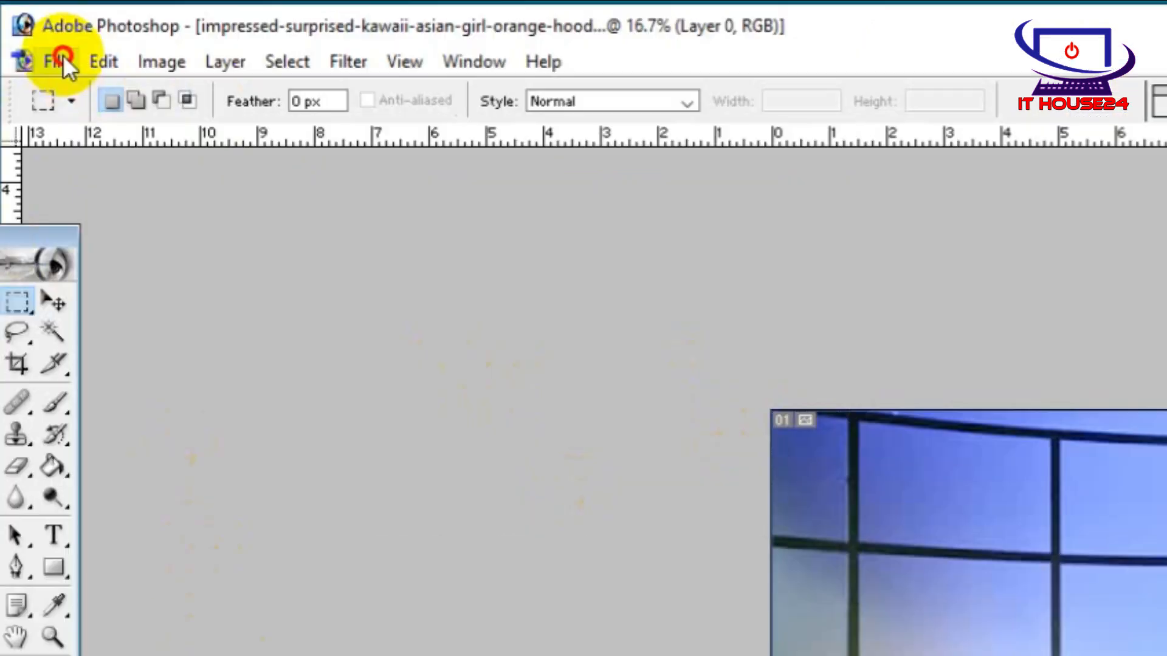
Save the composite to the Desktop as a JPEG named New Photo at Maximum quality (12)
{"action": "left_click", "coordinate": [34, 26]}
{"action": "left_click", "coordinate": [70, 128]}
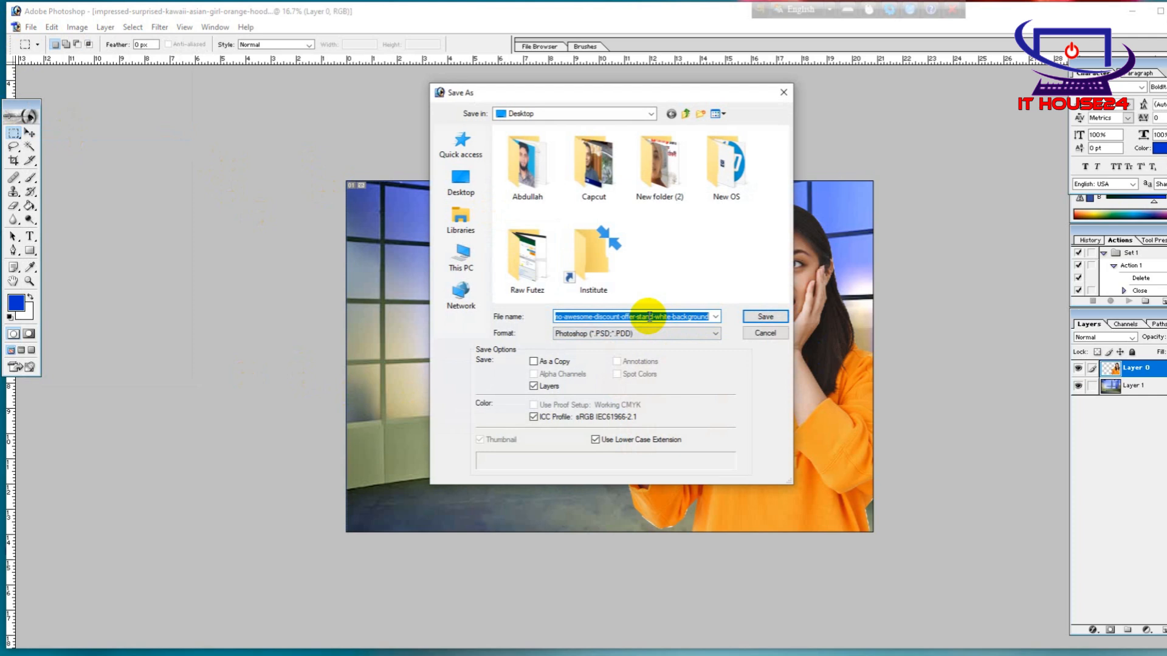
{"action": "type", "text": "New Photo"}
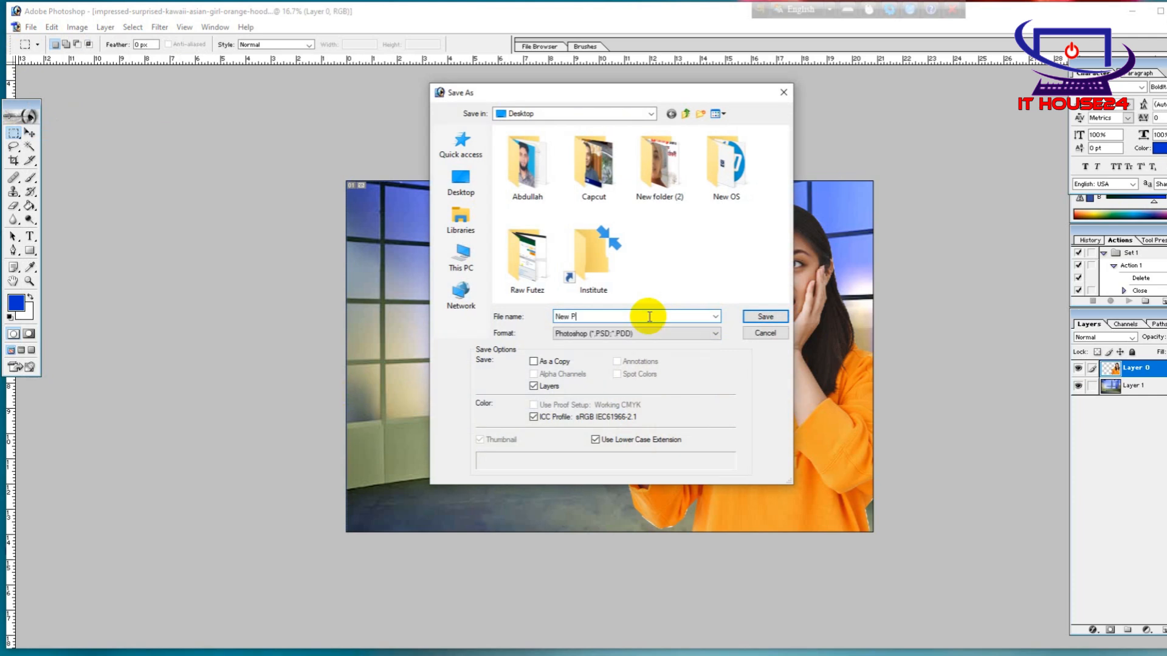
{"action": "left_click", "coordinate": [602, 333]}
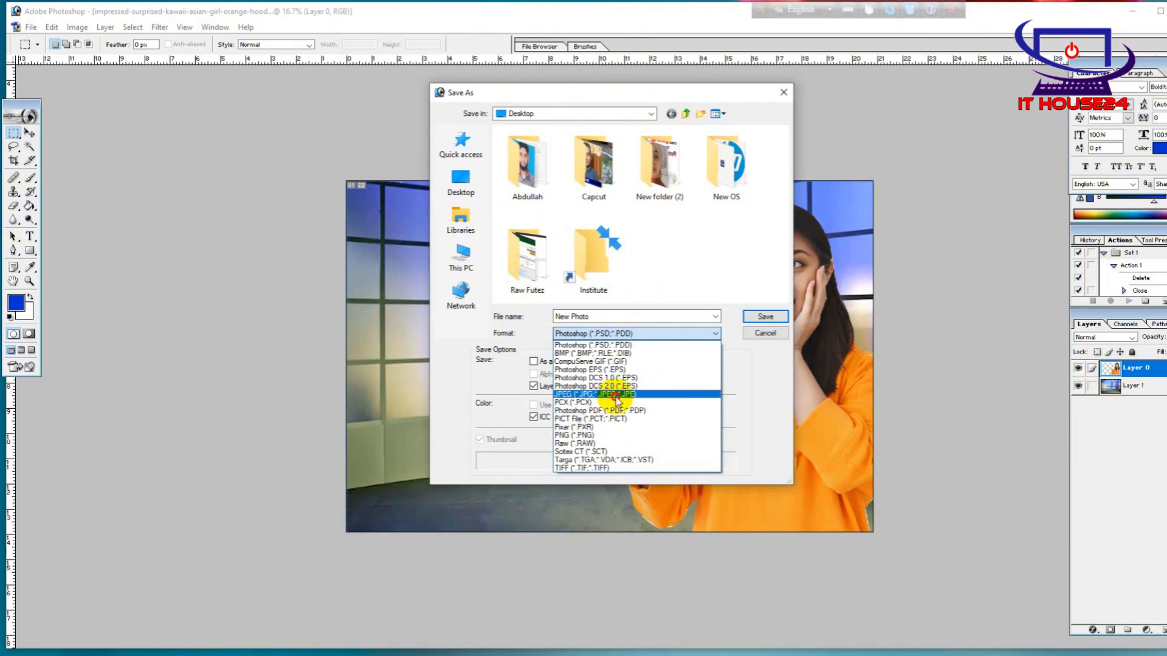
{"action": "left_click", "coordinate": [617, 394]}
{"action": "left_click", "coordinate": [763, 317]}
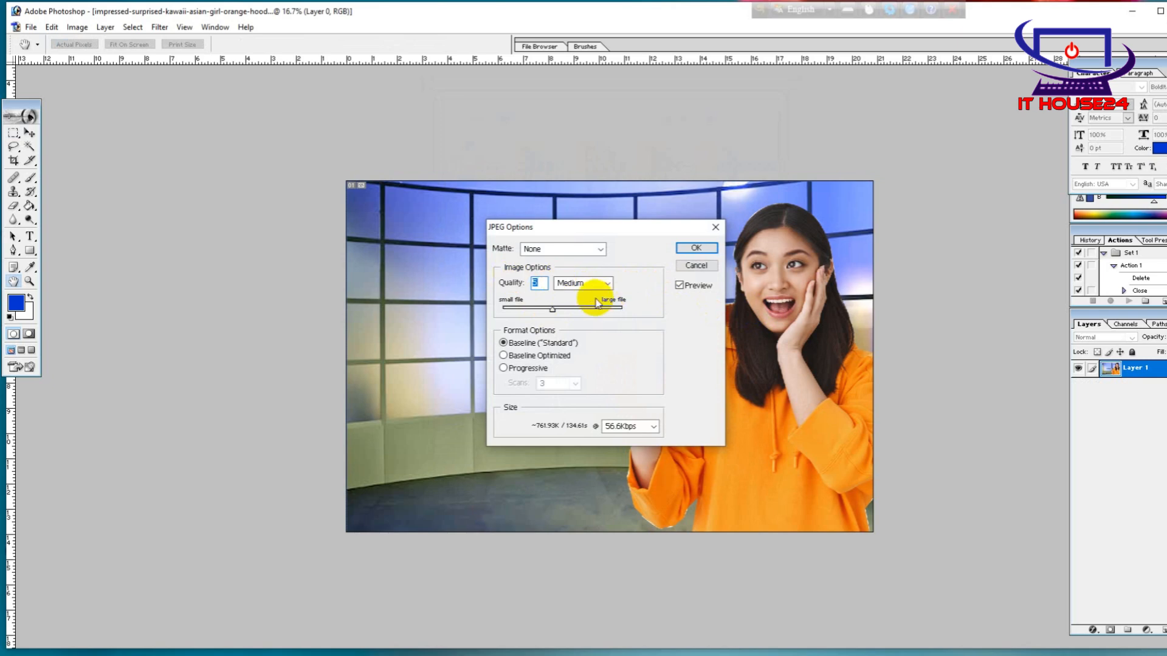
{"action": "left_click_drag", "start_coordinate": [555, 309], "coordinate": [626, 321]}
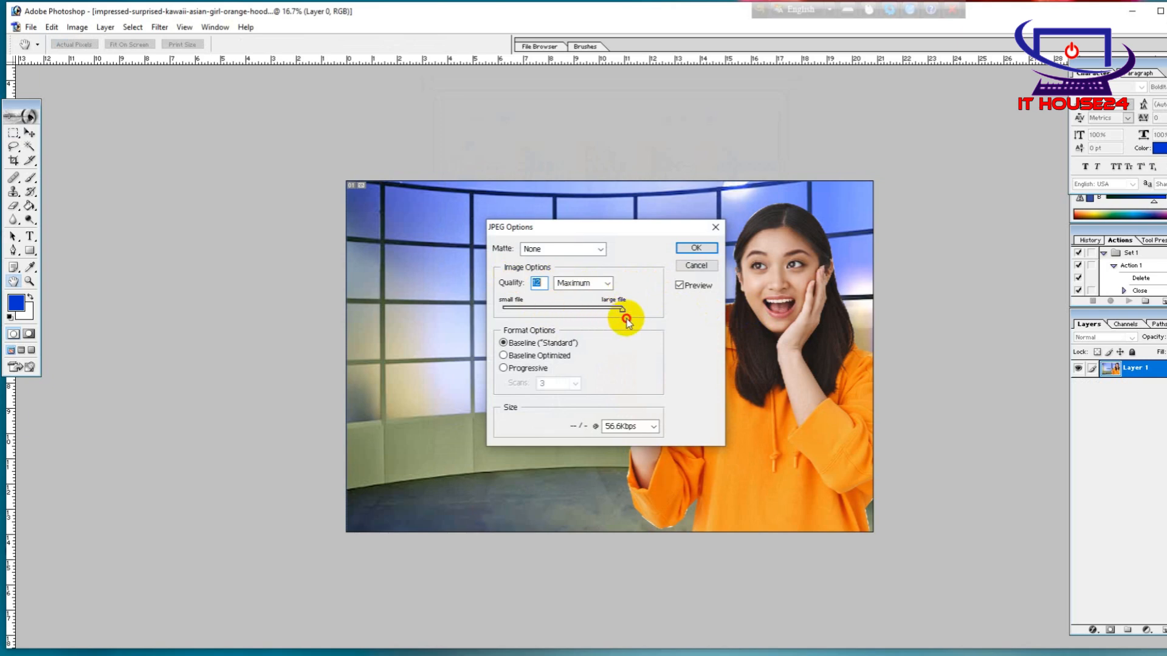
{"action": "left_click", "coordinate": [696, 249]}
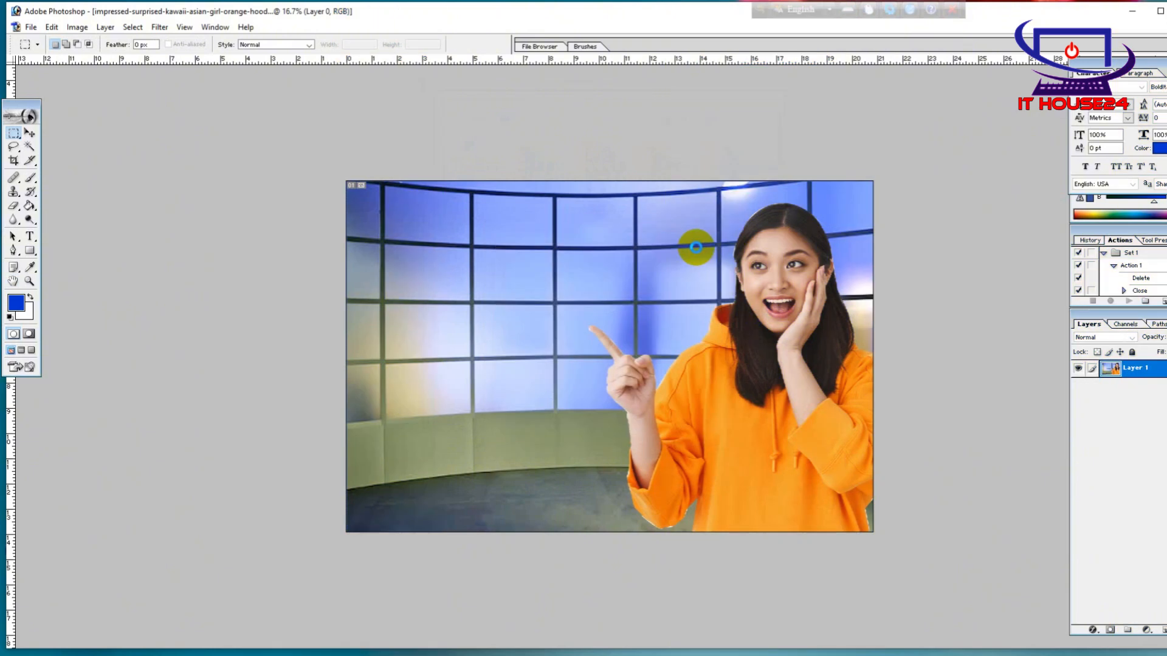